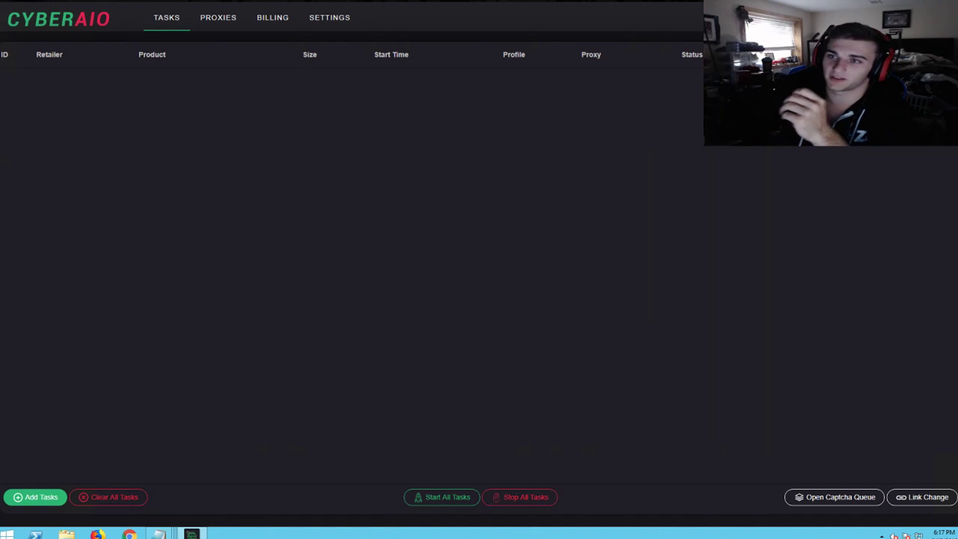
- Browse the supported sites list in the add-task form, then close the form
click(44, 499)
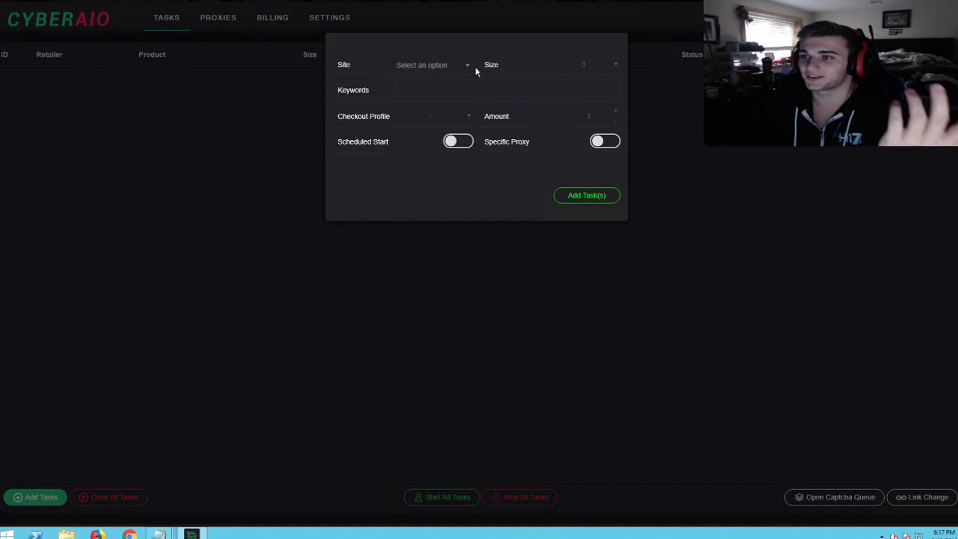
click(295, 101)
click(35, 497)
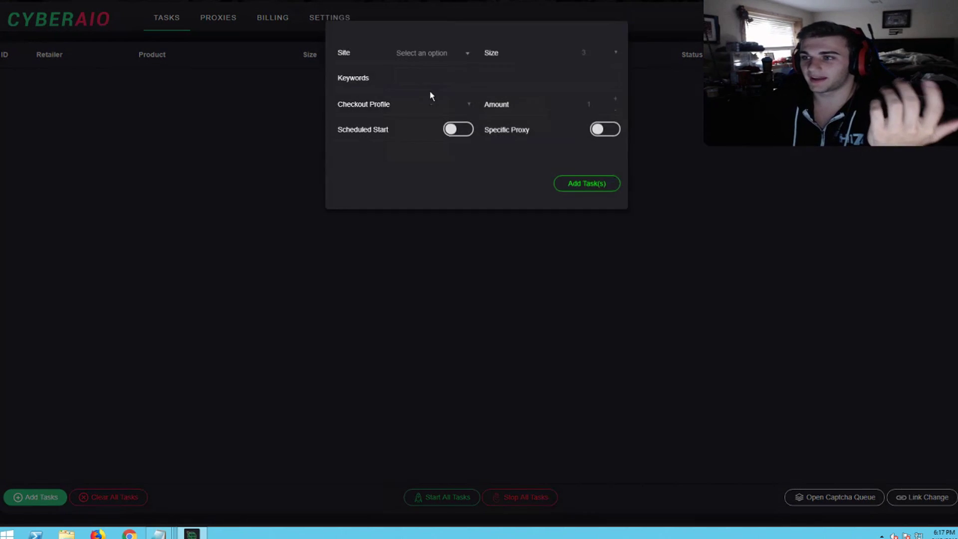
click(451, 65)
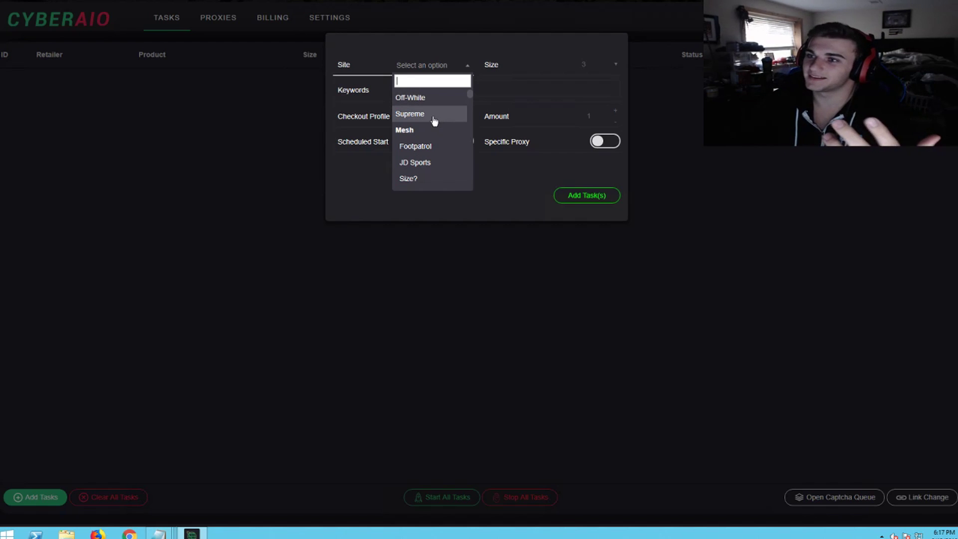
scroll(434, 151, down, 5)
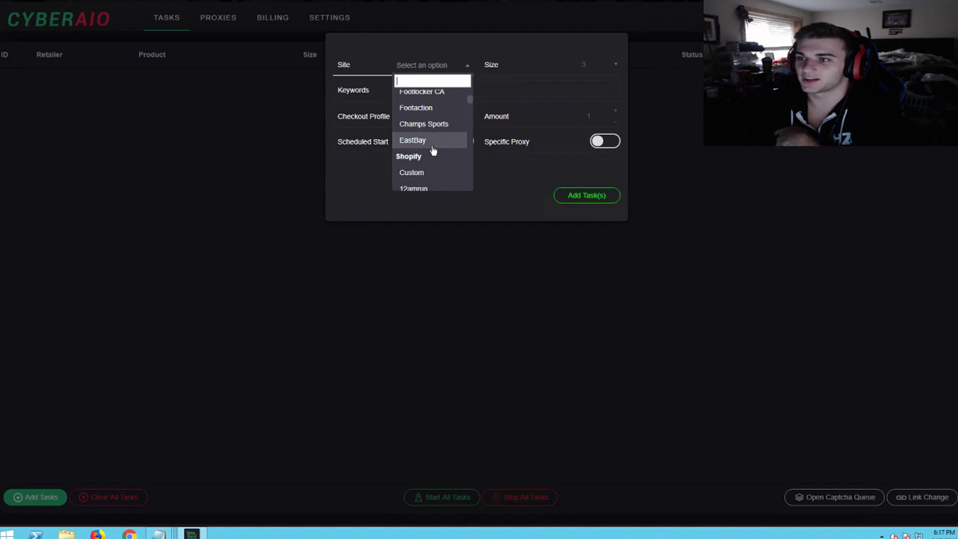
scroll(428, 126, down, 2)
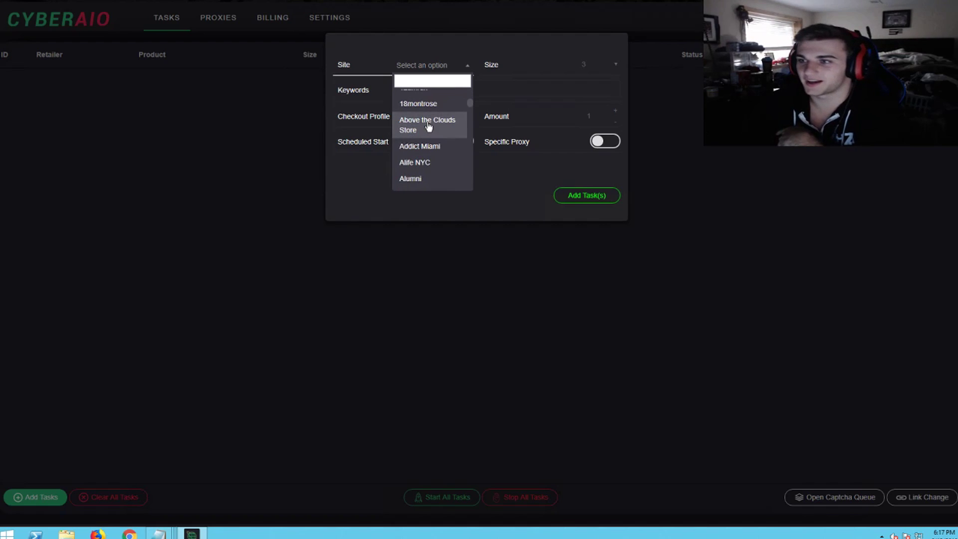
scroll(430, 124, down, 6)
scroll(433, 121, down, 10)
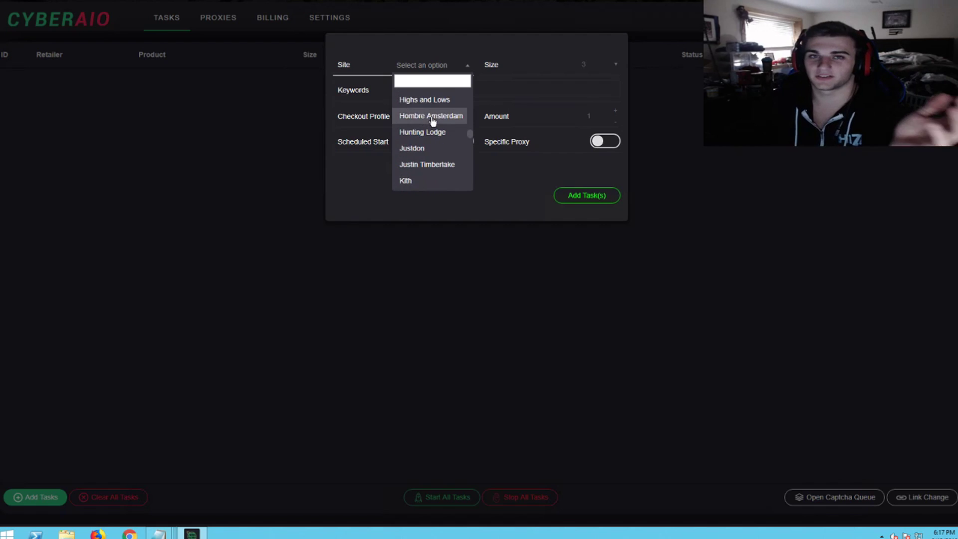
scroll(431, 130, down, 10)
scroll(426, 144, down, 15)
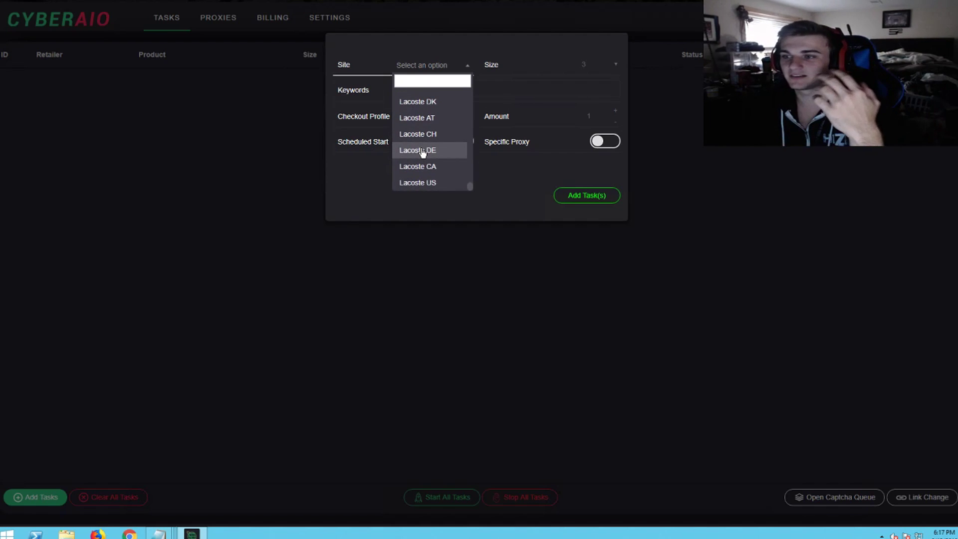
click(214, 175)
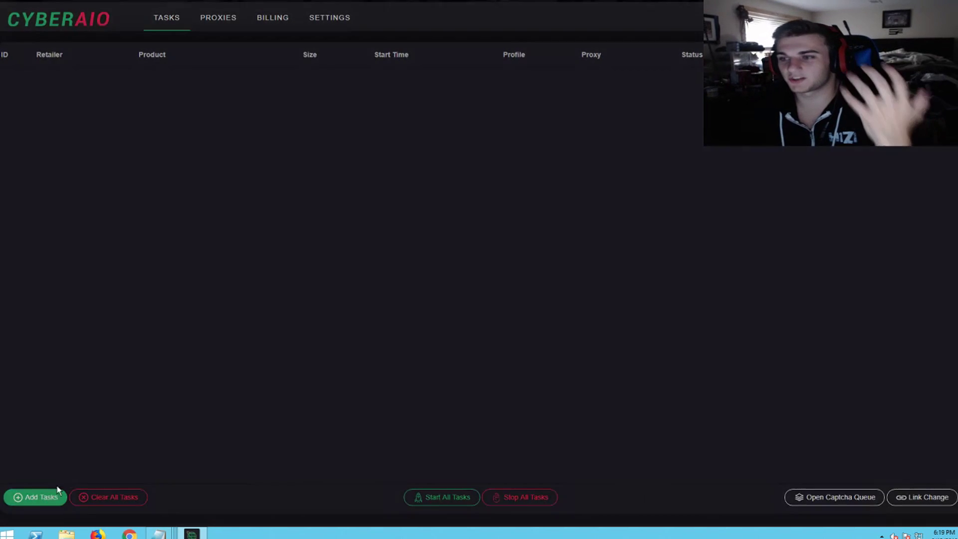
- Reopen the add-task form and choose Supreme as the site
click(35, 497)
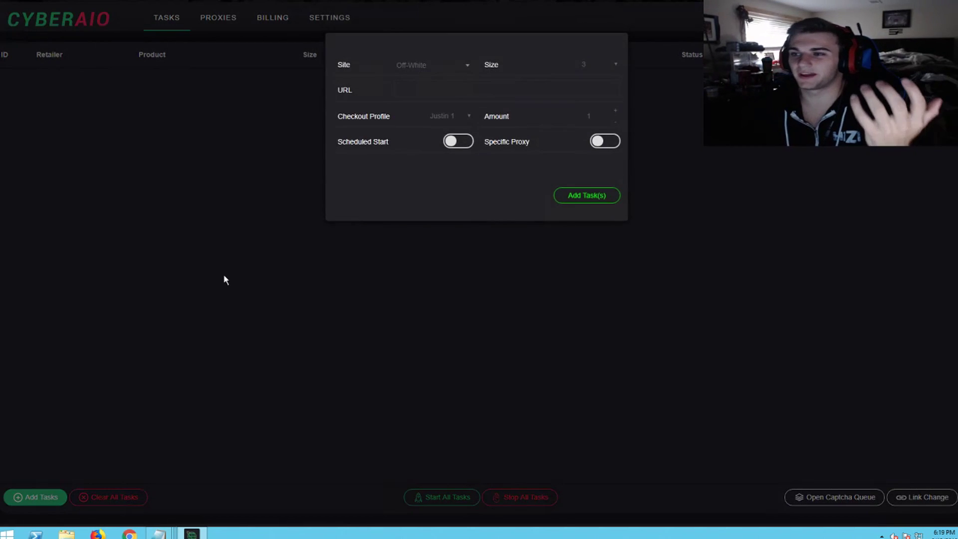
click(444, 74)
click(539, 98)
click(493, 94)
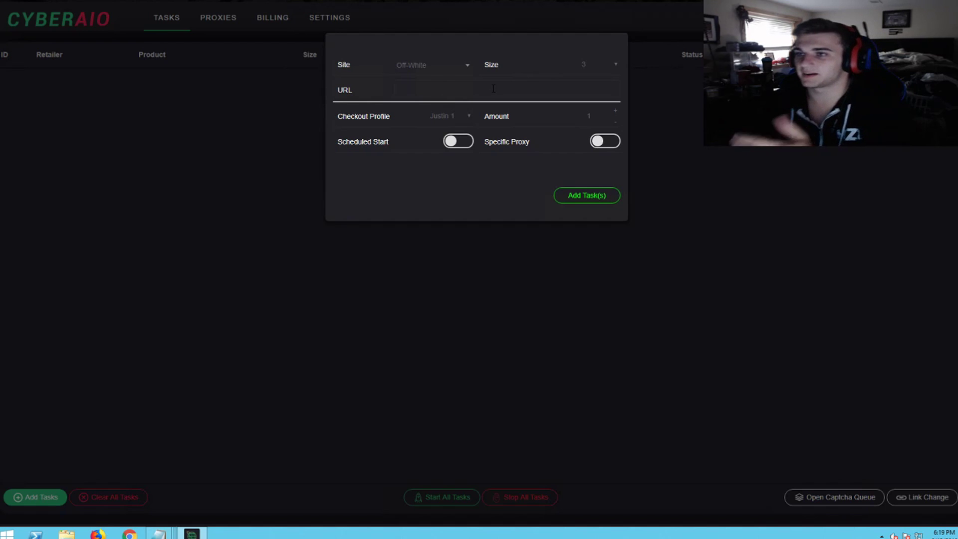
click(456, 117)
click(437, 63)
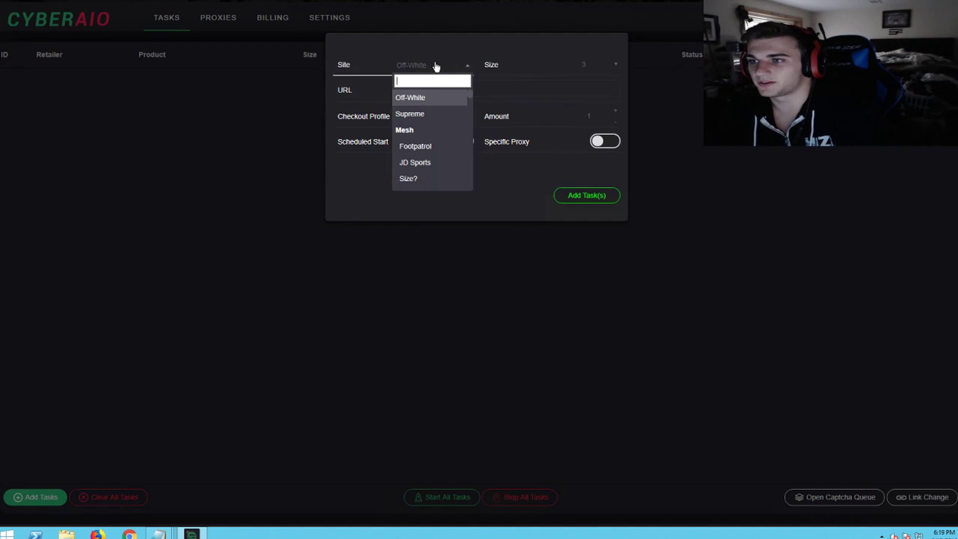
click(433, 118)
click(428, 90)
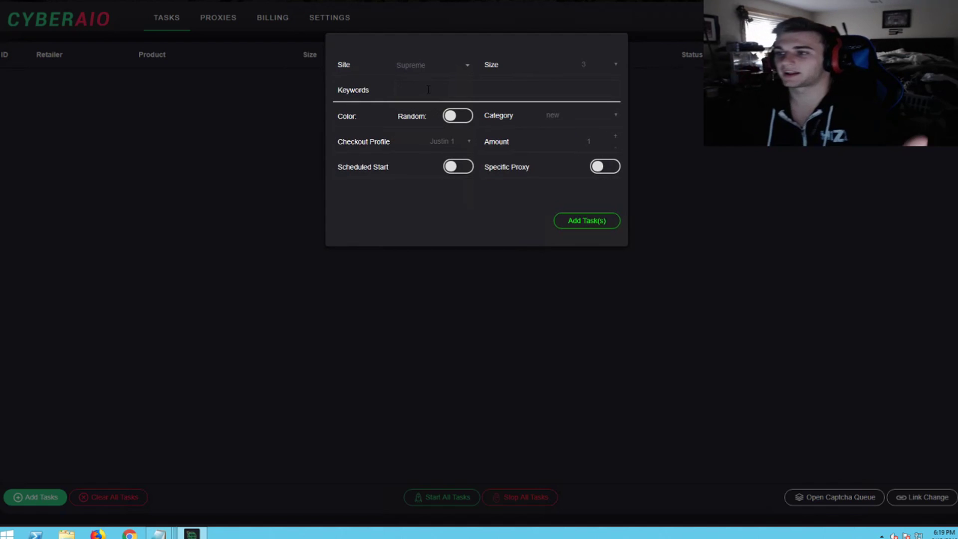
- Set the checkout profile to Test Profile and focus the Keywords field
click(456, 143)
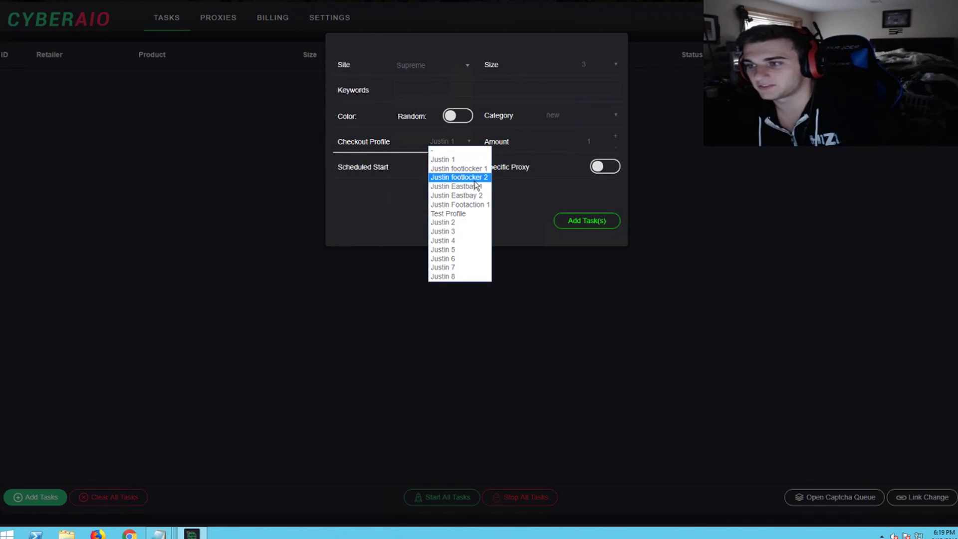
click(470, 215)
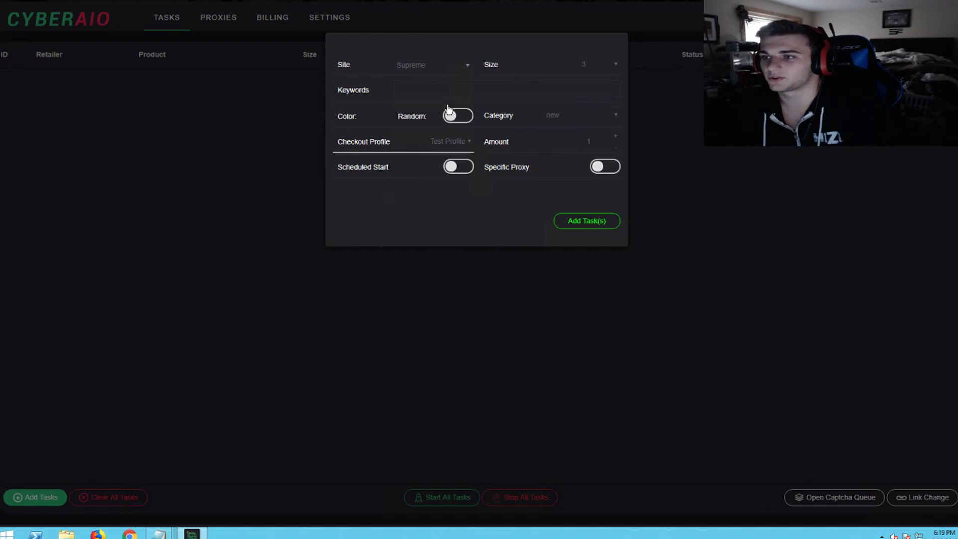
click(460, 144)
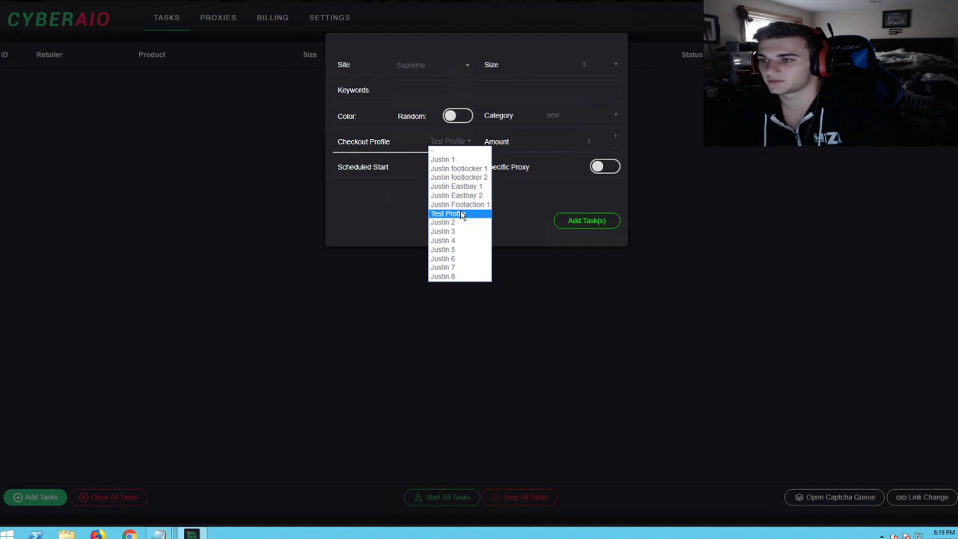
click(450, 151)
click(463, 143)
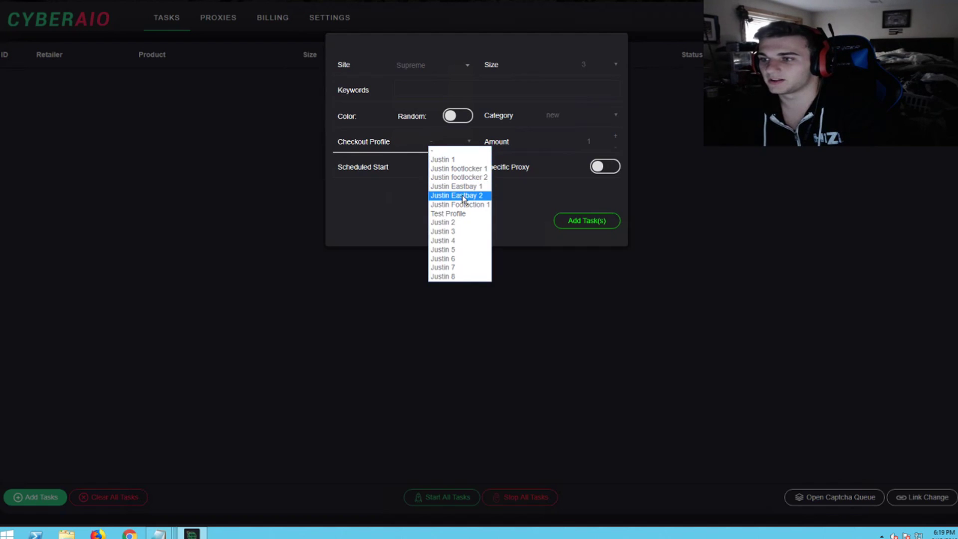
click(462, 214)
click(442, 93)
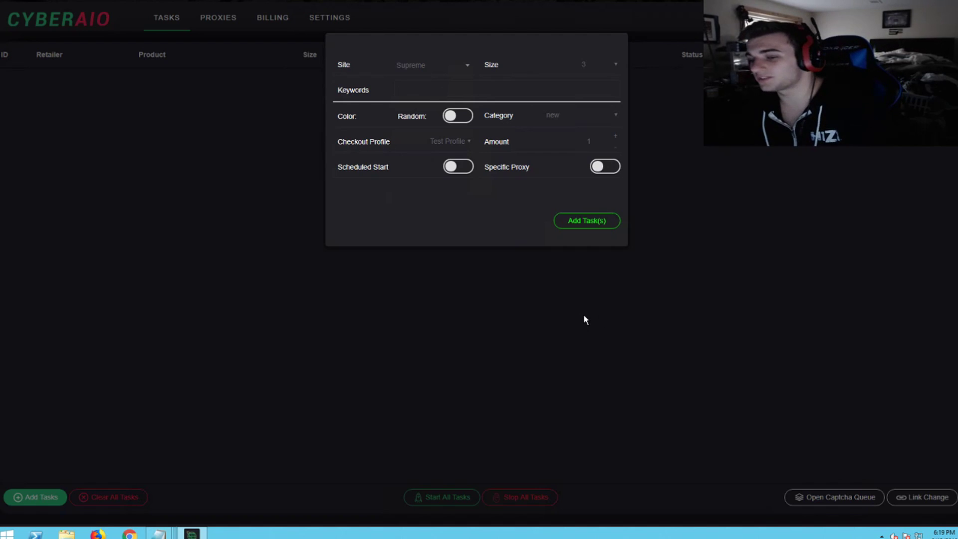
- Open Supreme's shop in Chrome, copy the Gradient Track Pant page address, and close the browser
click(130, 534)
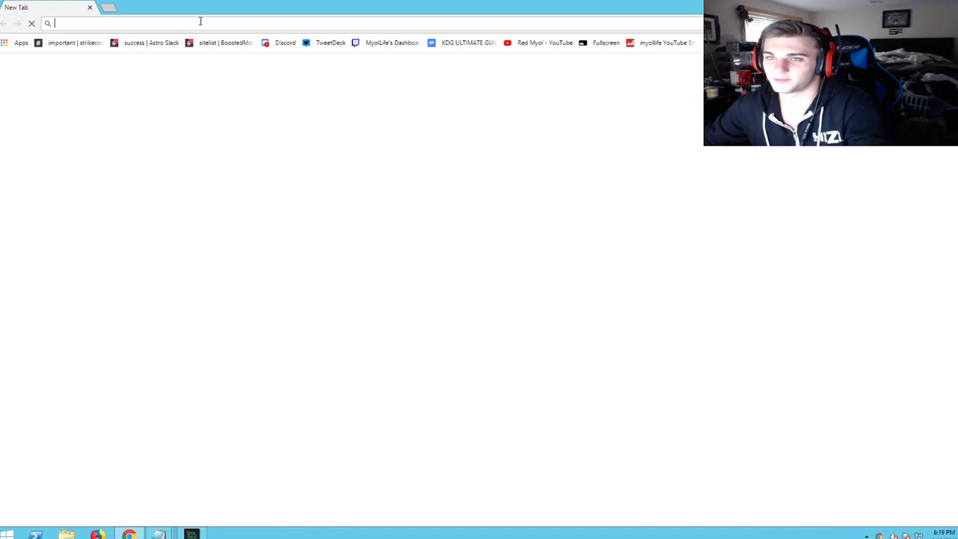
text(supr)
key(Return)
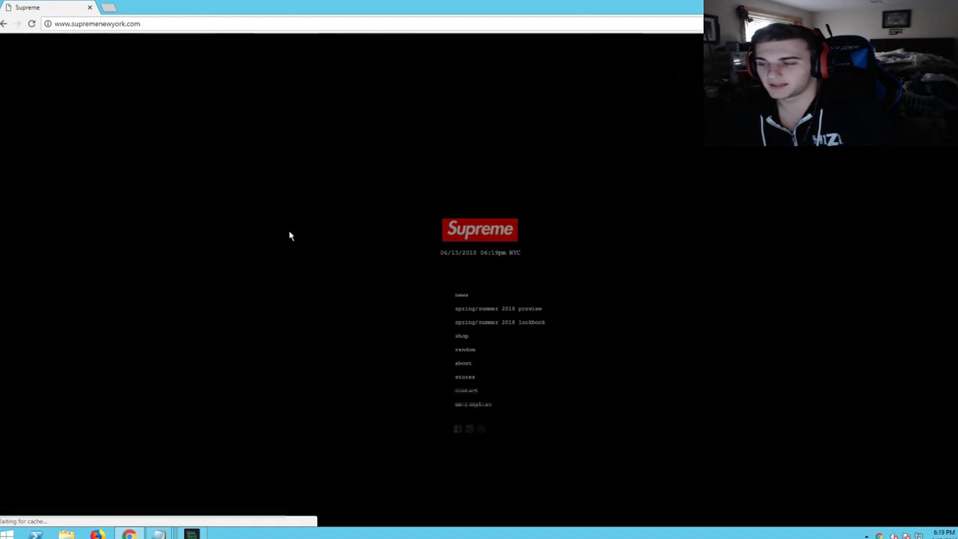
click(469, 337)
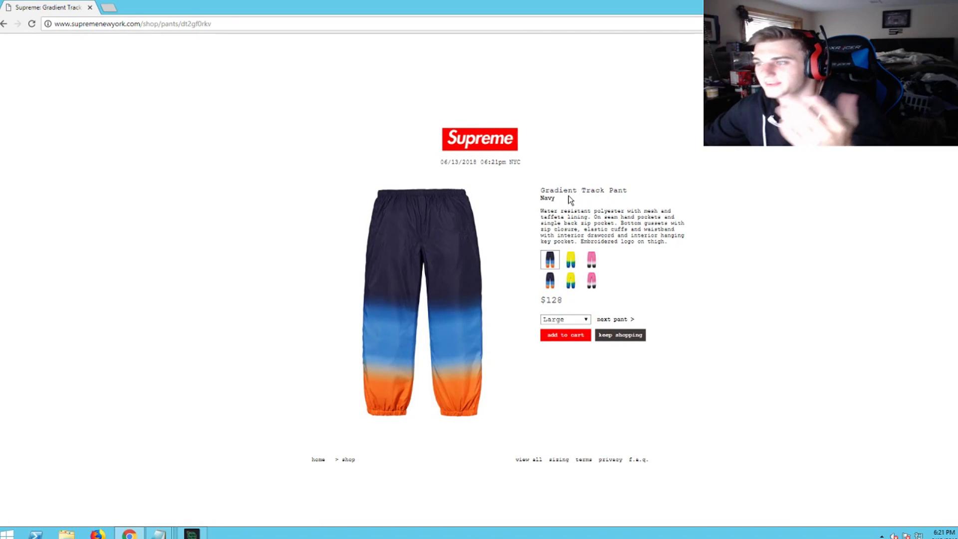
click(204, 25)
key(ctrl+c)
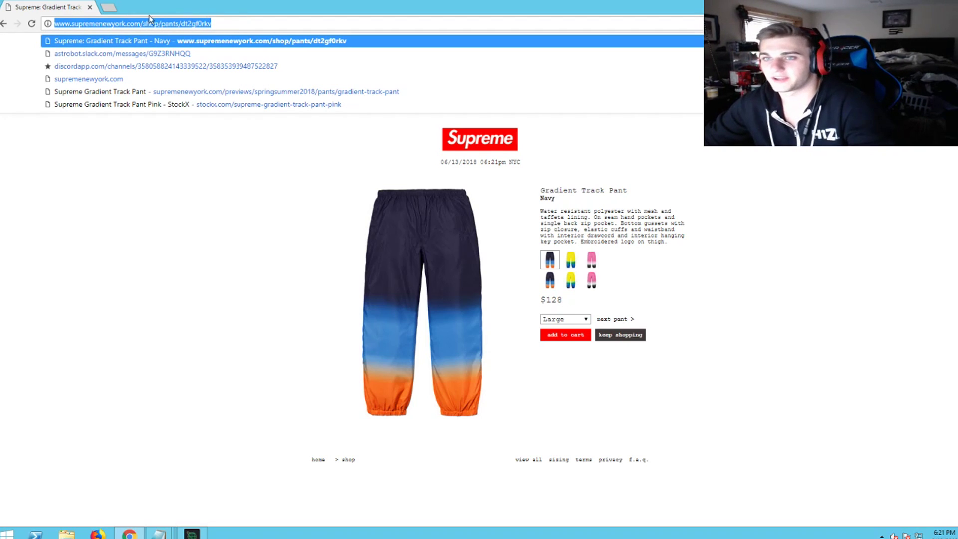
click(91, 8)
click(413, 87)
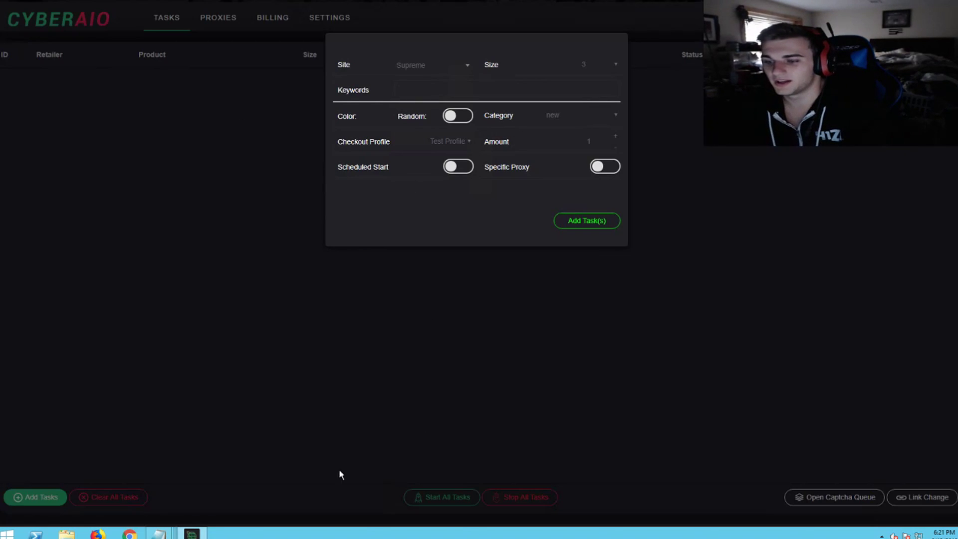
- Paste the Gradient Track Pant URL into Keywords, then add keywords gradient, track and pant
key(ctrl+v)
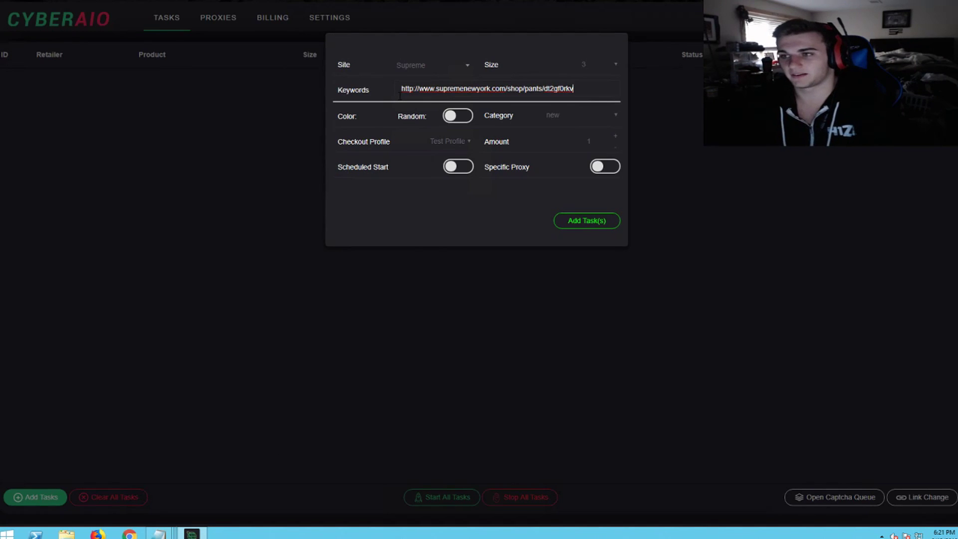
key(Return)
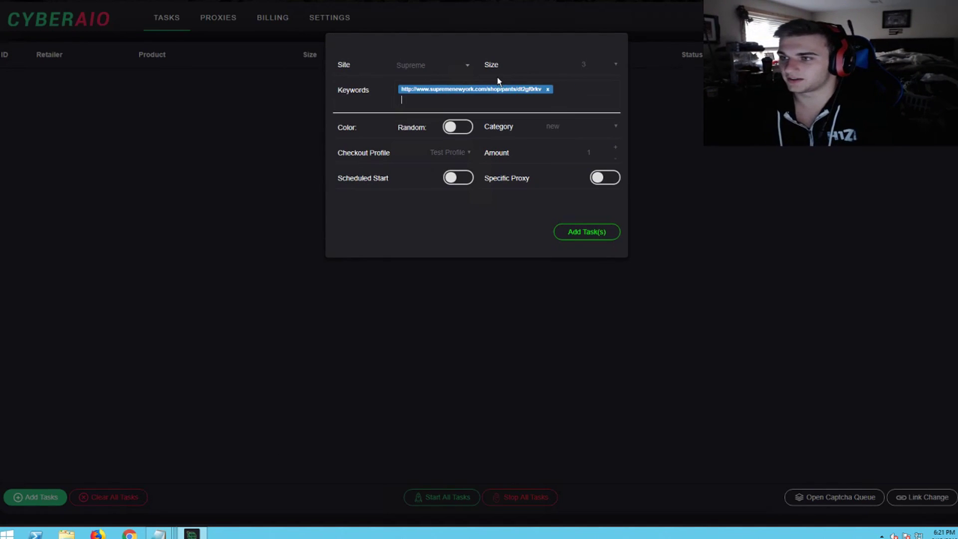
key(alt+Tab)
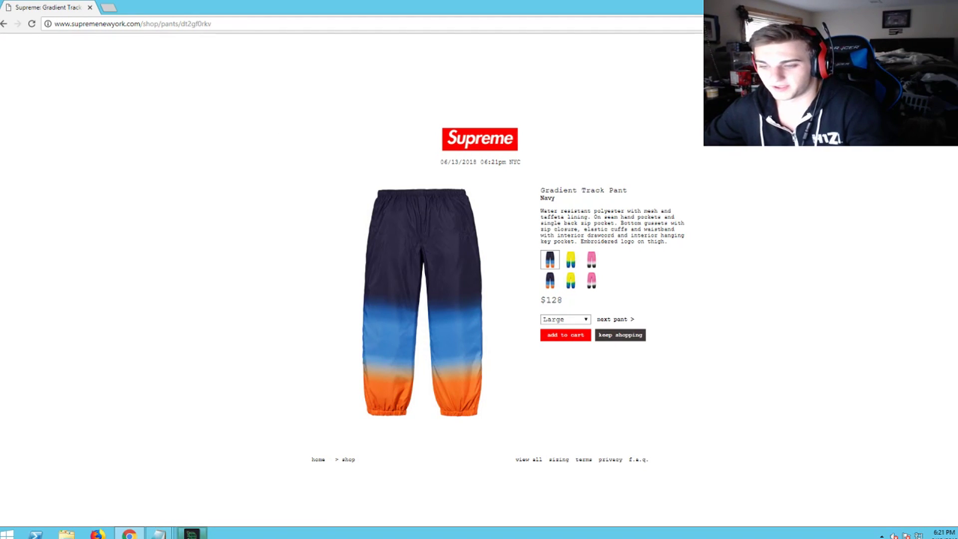
click(191, 533)
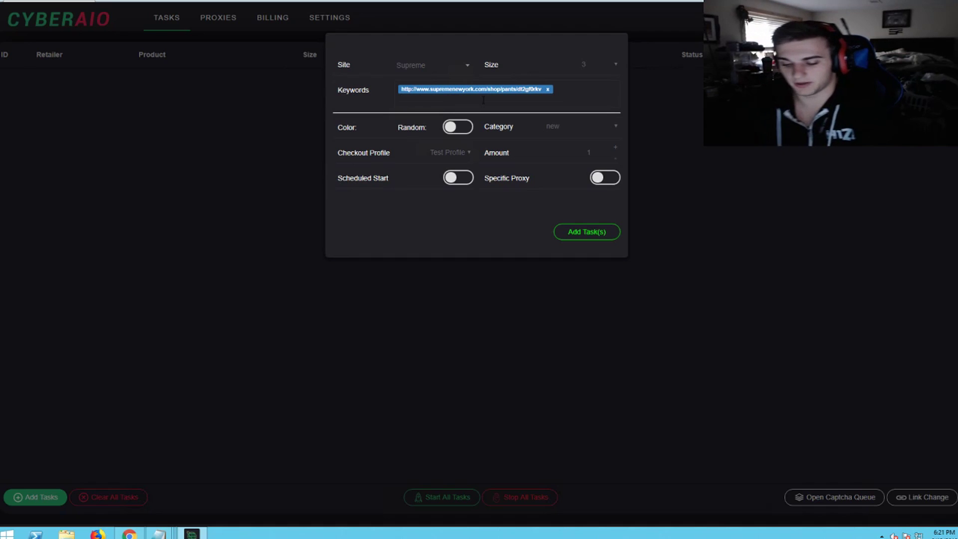
text(gradient)
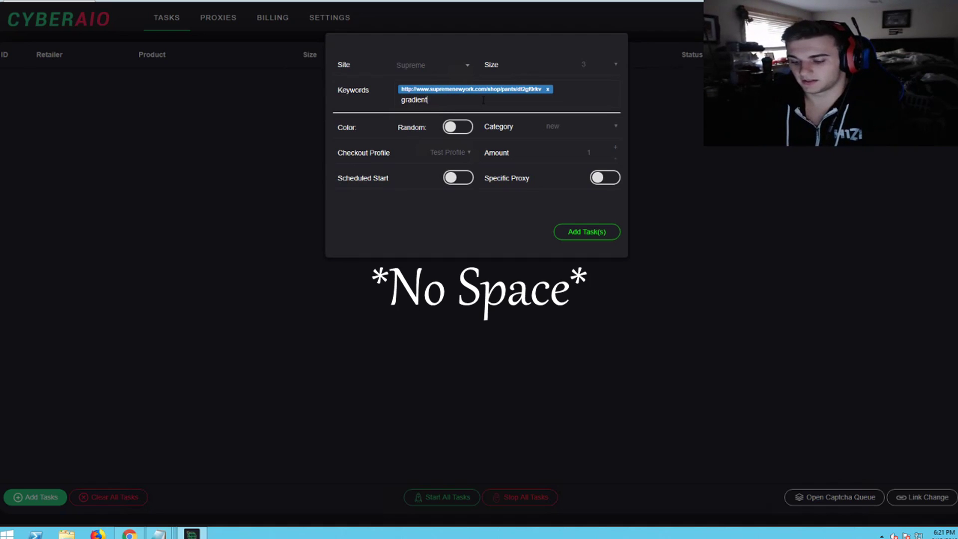
key(Return)
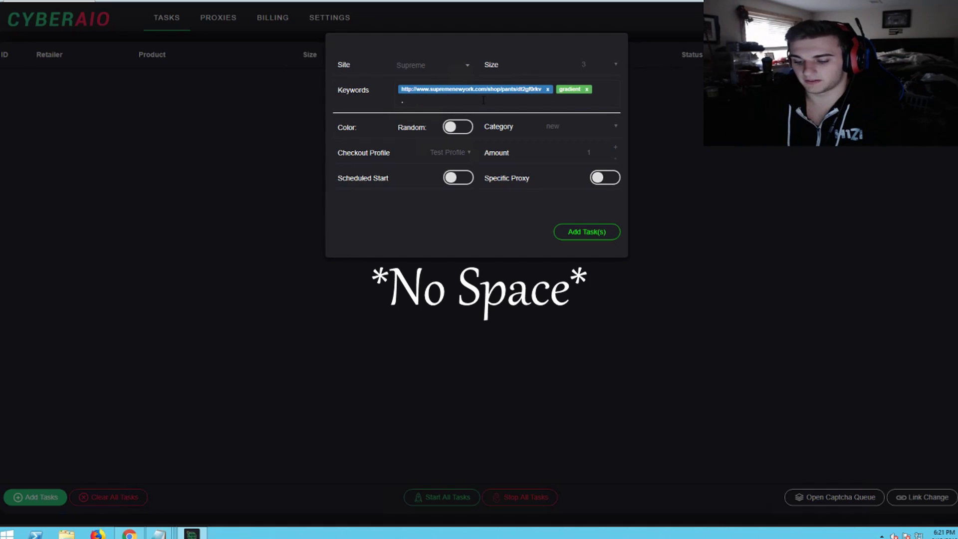
text(track)
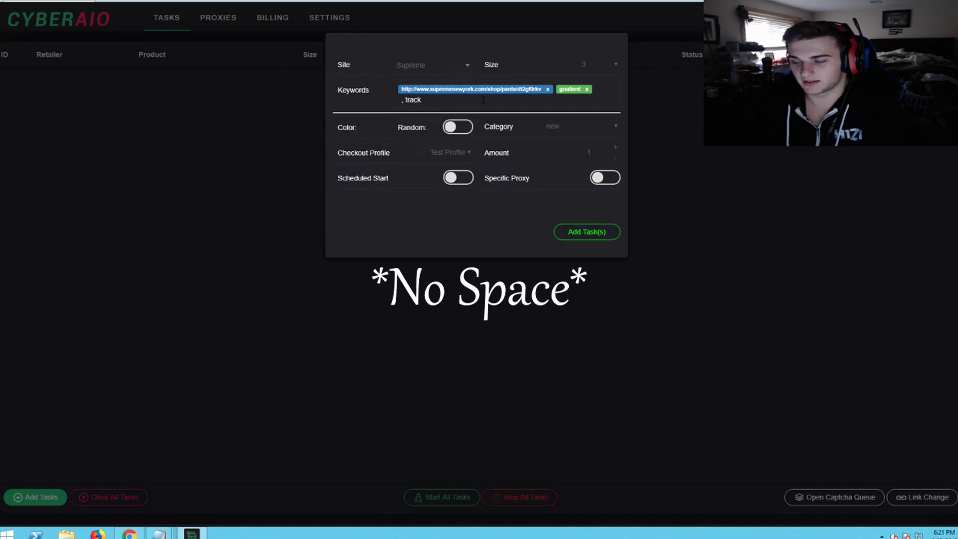
text(,)
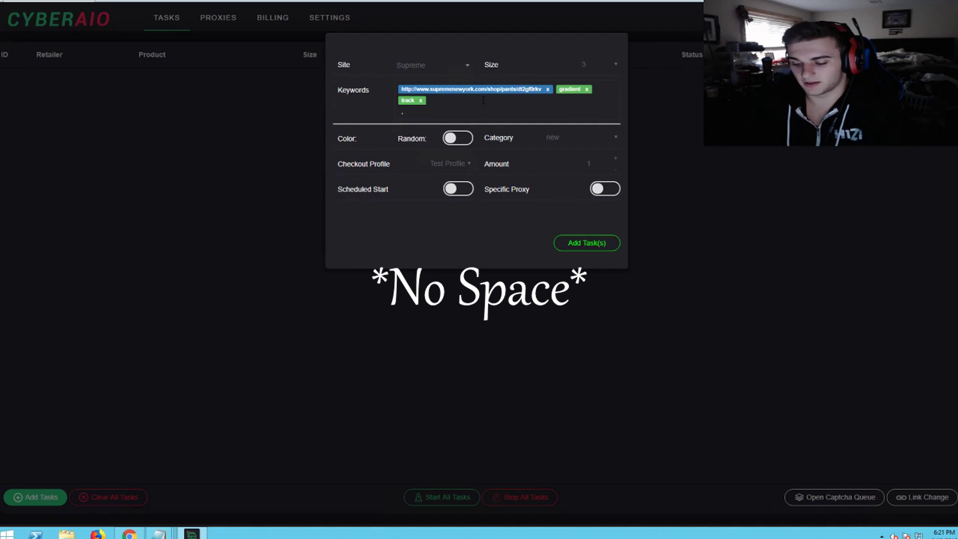
text( pant,)
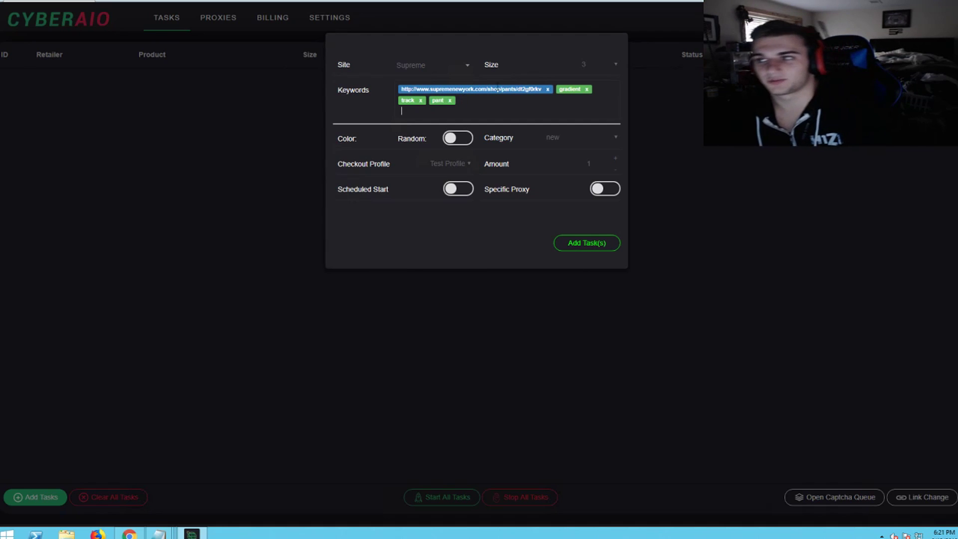
- Clear the typed keywords, choose random colour, category Pants and amount 20
key(BackSpace)
key(BackSpace)
key(BackSpace)
click(465, 127)
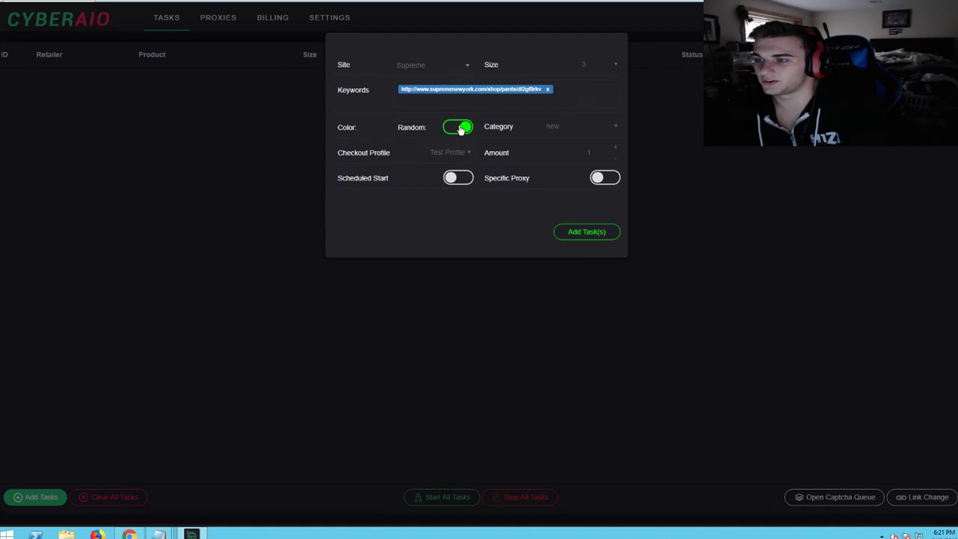
click(577, 130)
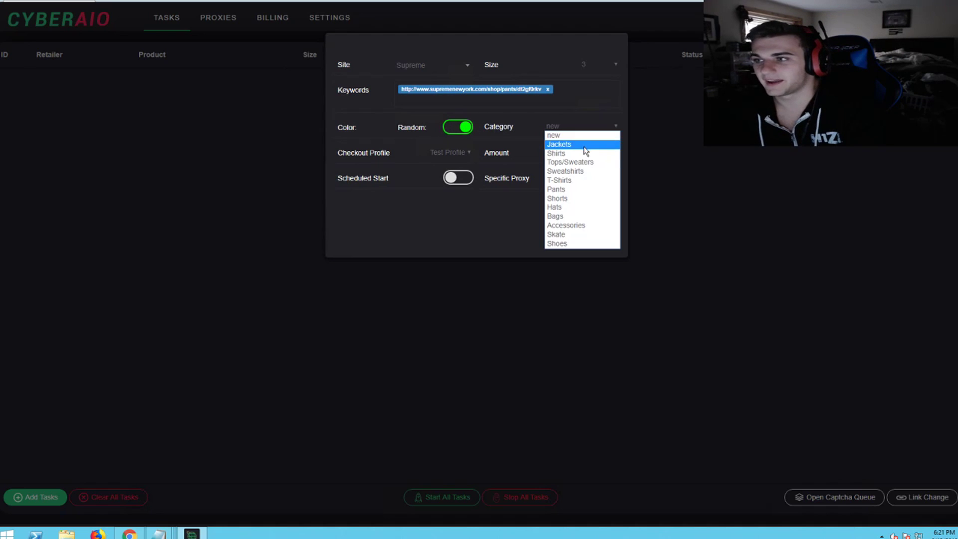
click(578, 190)
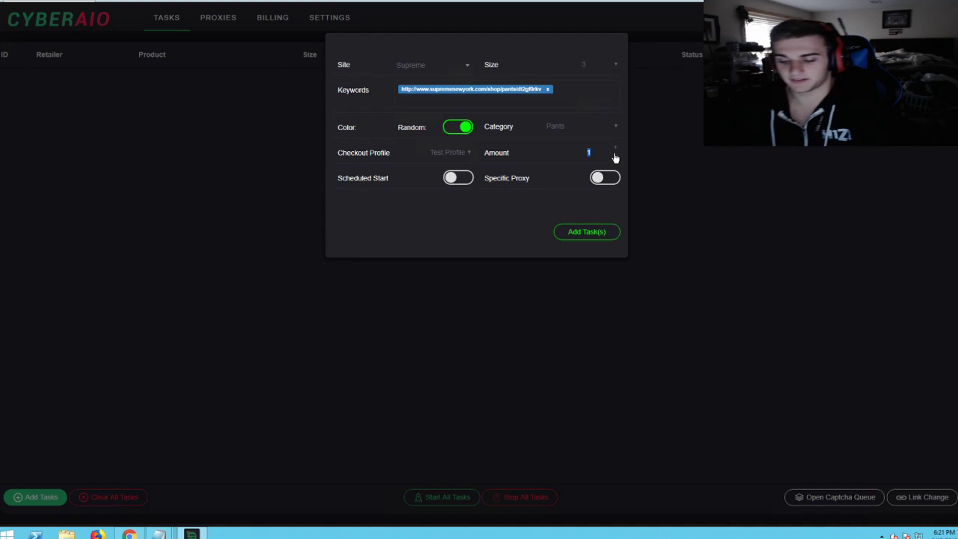
text(20)
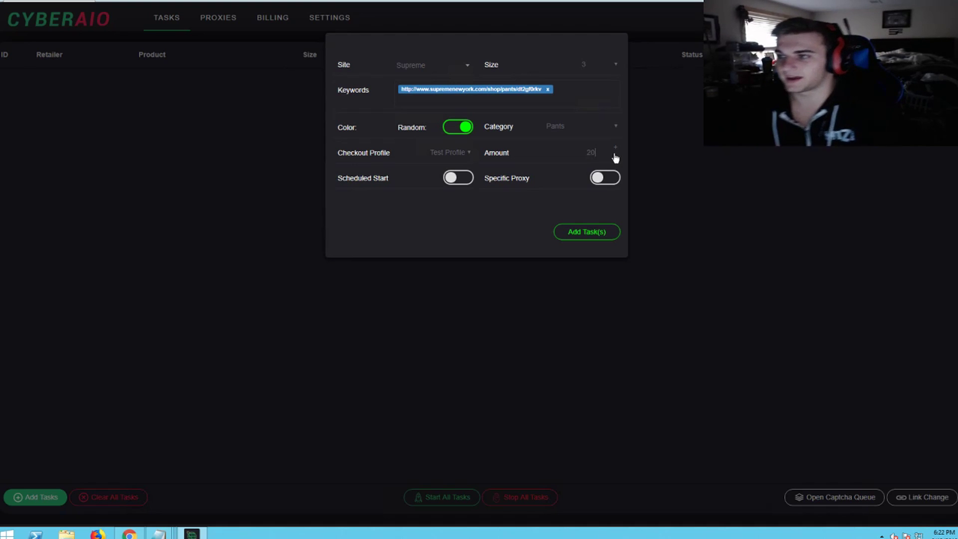
- Try scheduled start dates (13 and 26 June) and a specific proxy, leaving both off
click(458, 178)
click(393, 203)
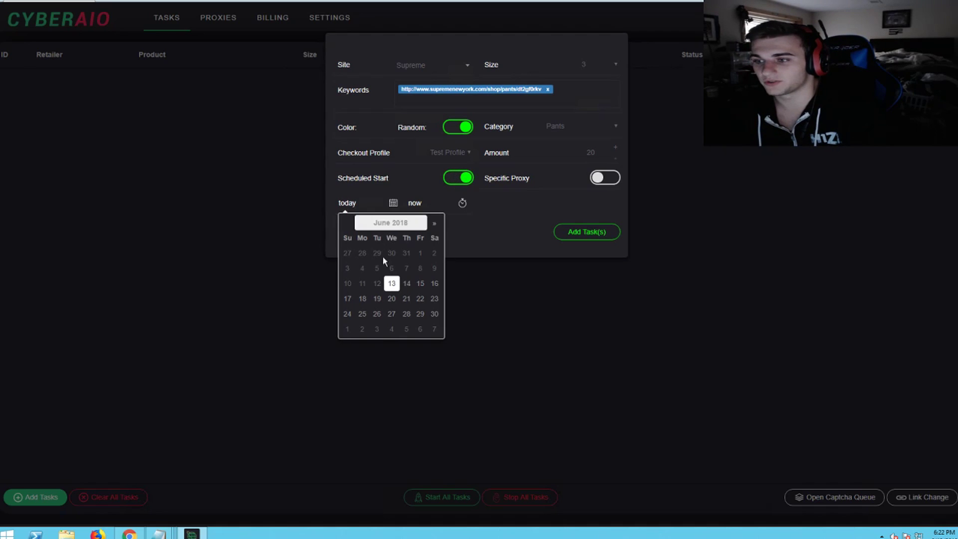
click(391, 284)
click(394, 202)
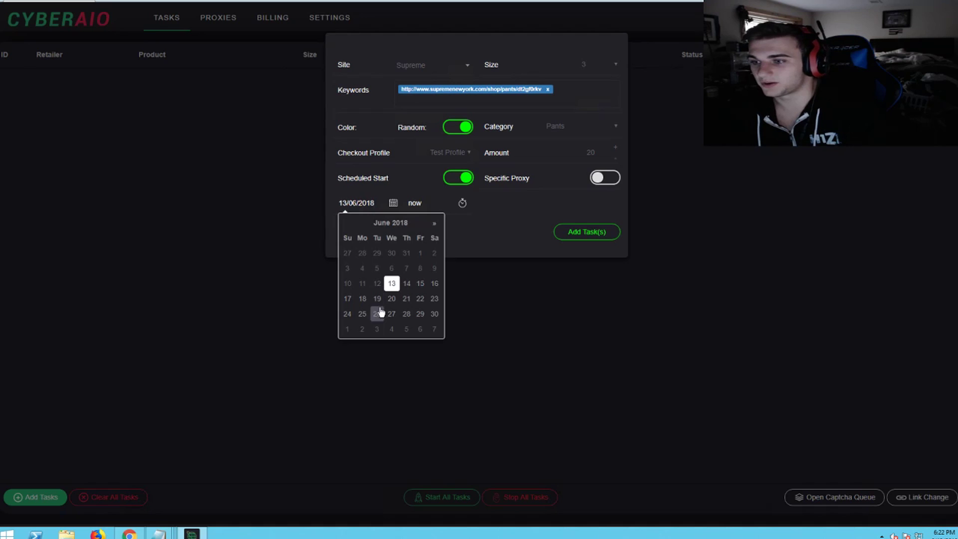
click(378, 313)
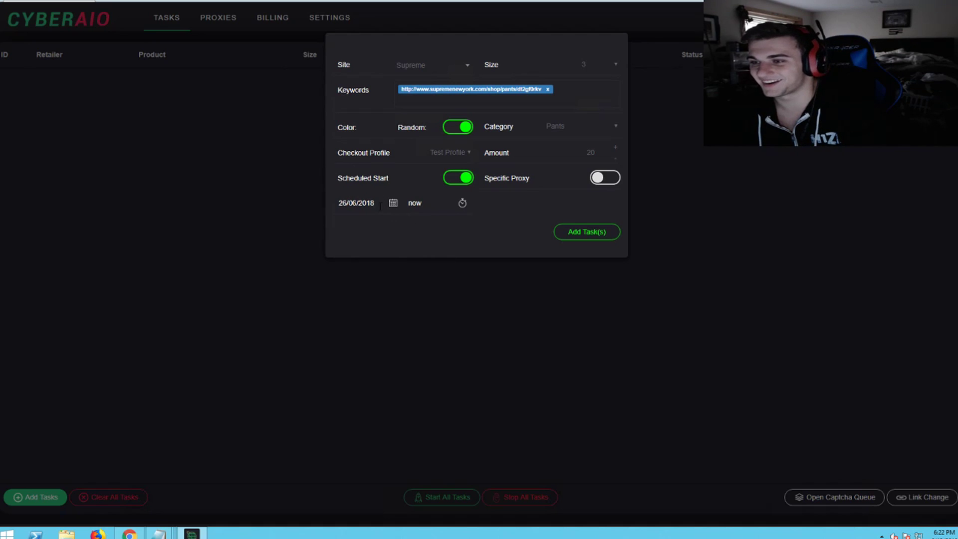
click(375, 203)
click(392, 284)
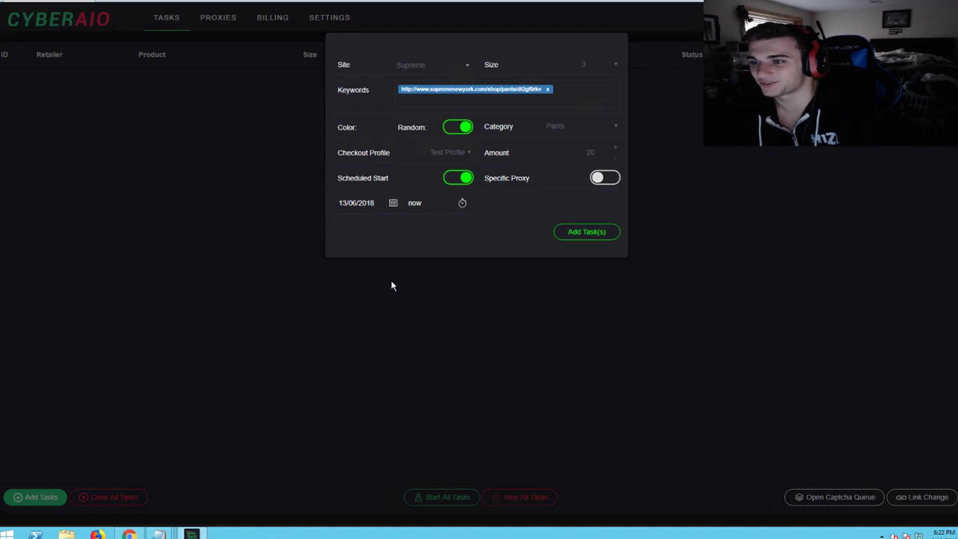
click(459, 178)
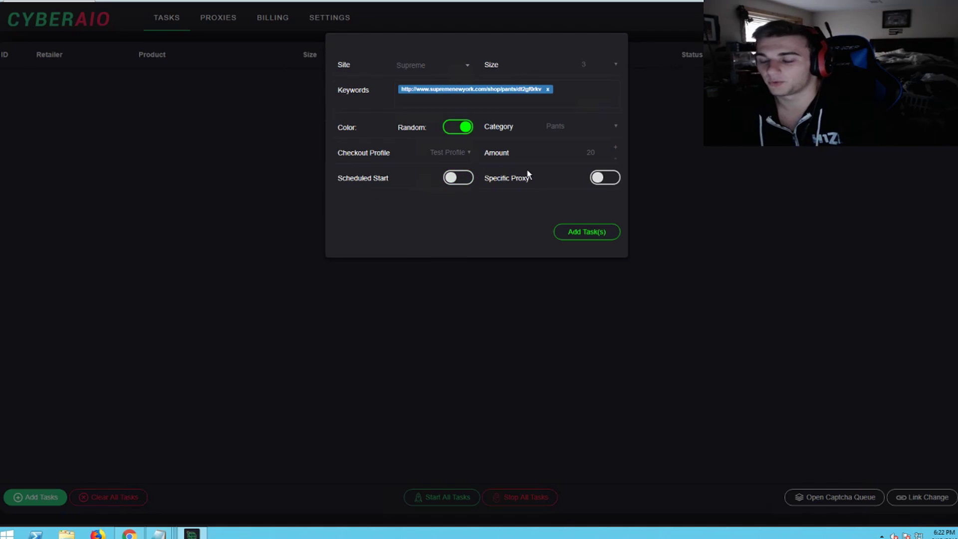
click(599, 179)
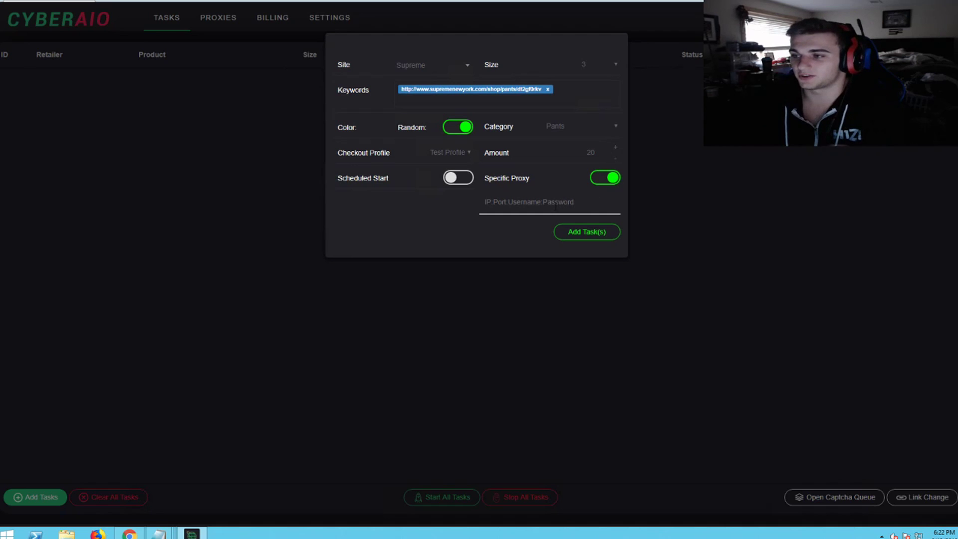
click(605, 178)
- Set the size to Random, add the 20 tasks, and view them in the task list
click(595, 65)
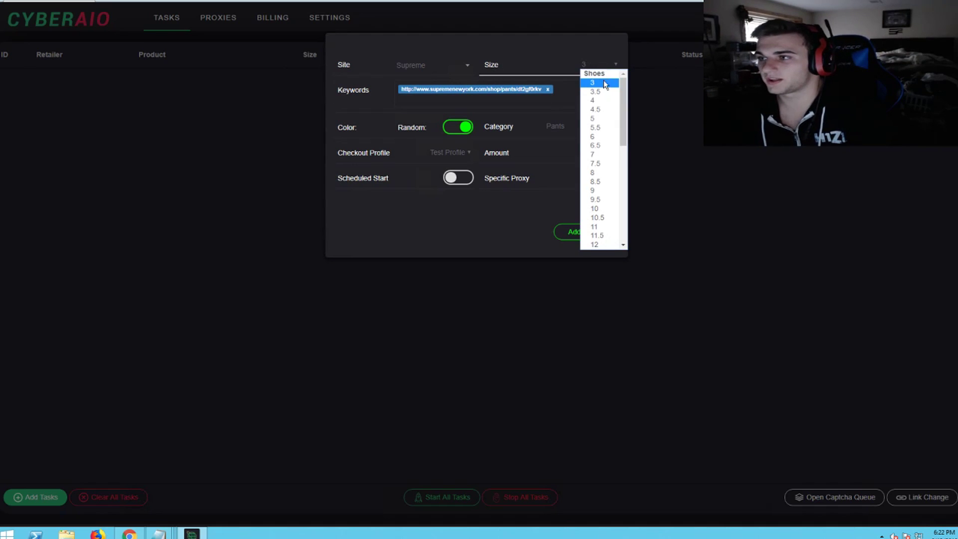
scroll(600, 209, down, 5)
click(599, 245)
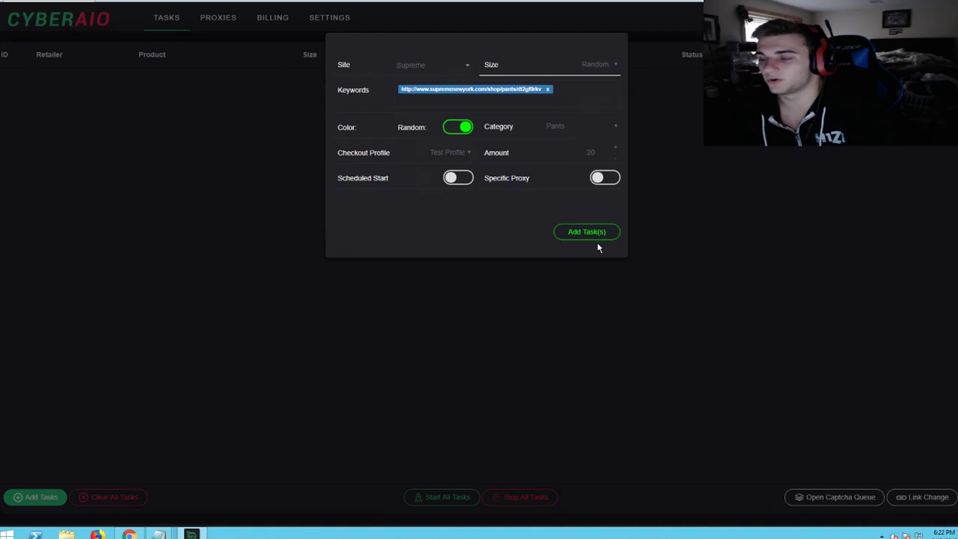
click(596, 65)
scroll(606, 100, down, 5)
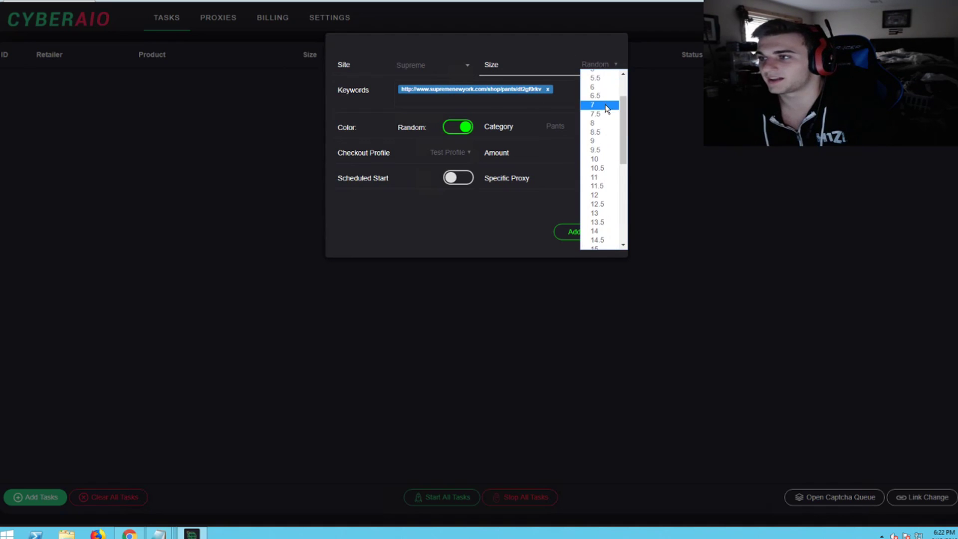
scroll(602, 125, down, 6)
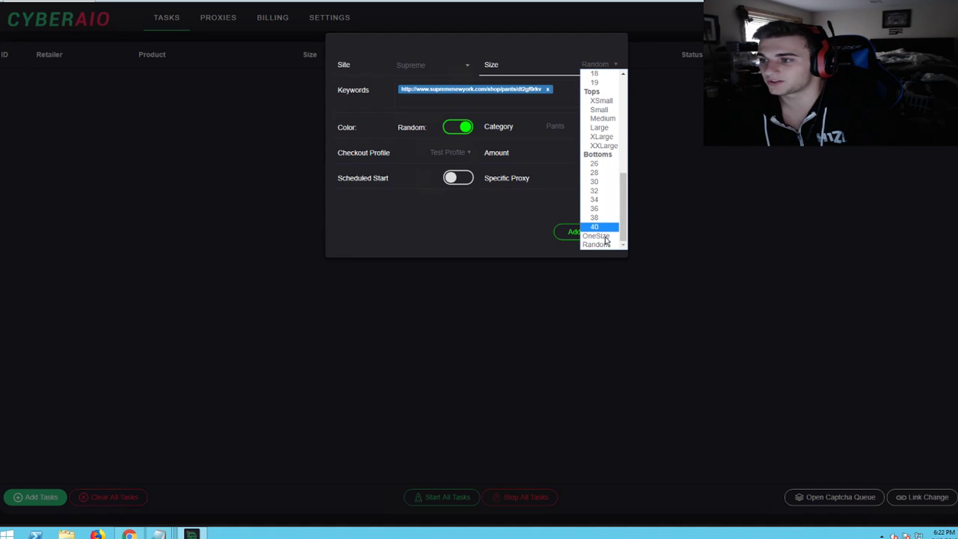
click(597, 245)
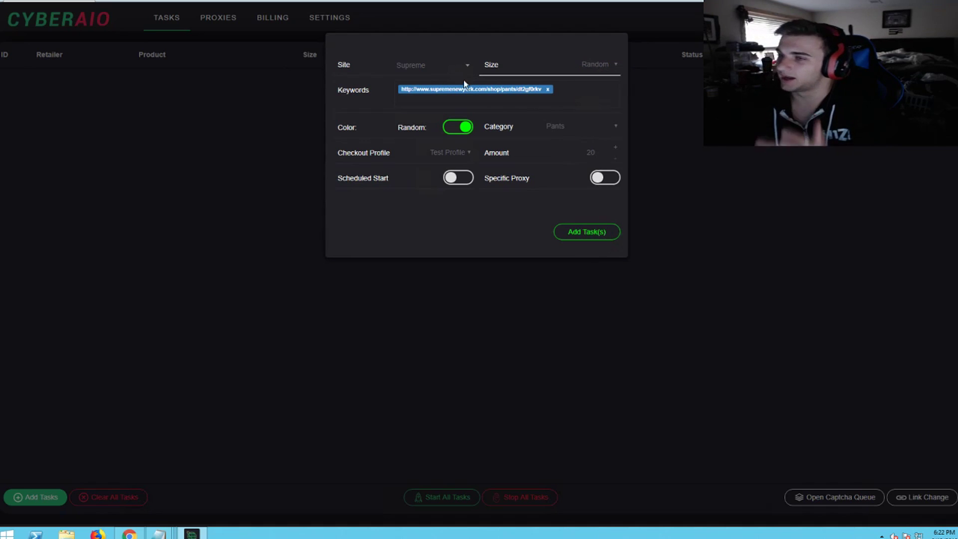
click(583, 234)
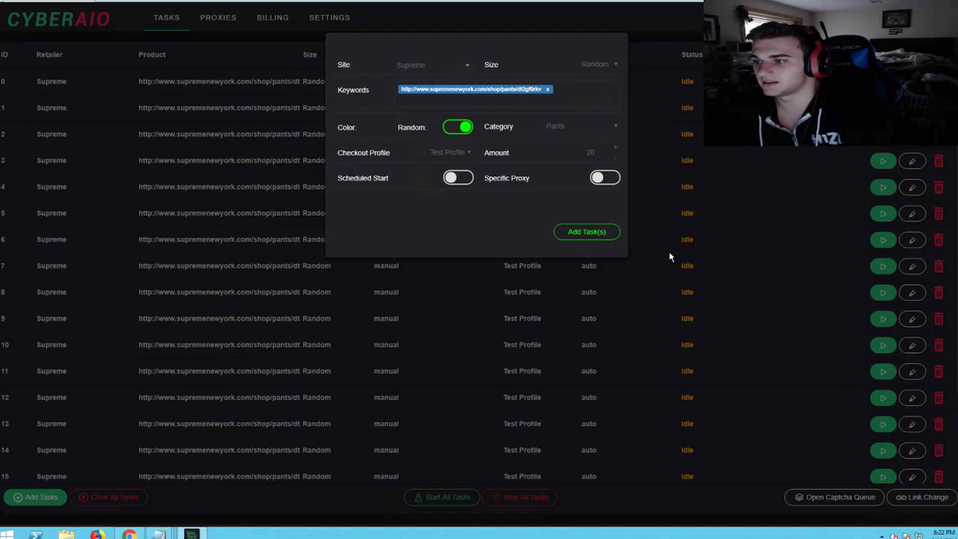
click(670, 257)
scroll(425, 180, down, 3)
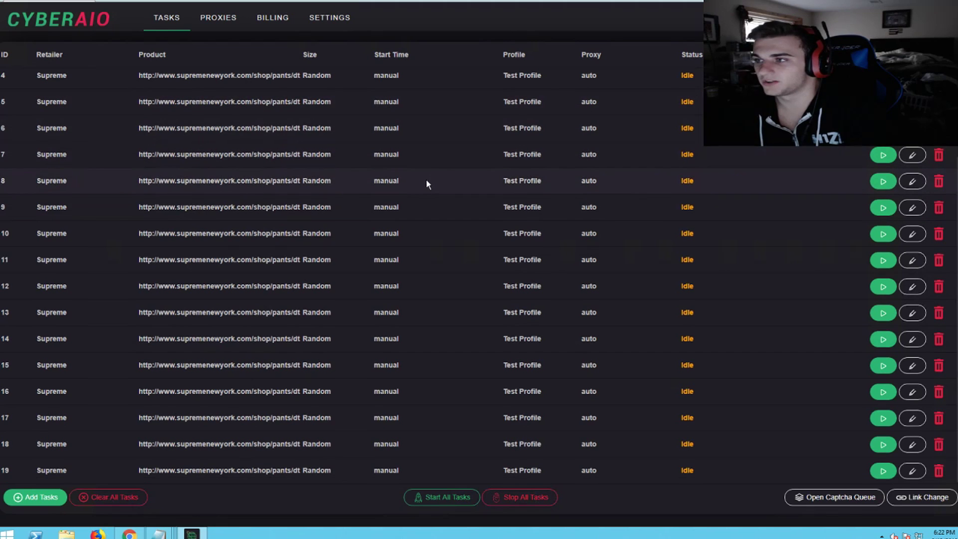
- Test all proxies against Supreme on the Proxies page
scroll(434, 189, up, 3)
click(272, 17)
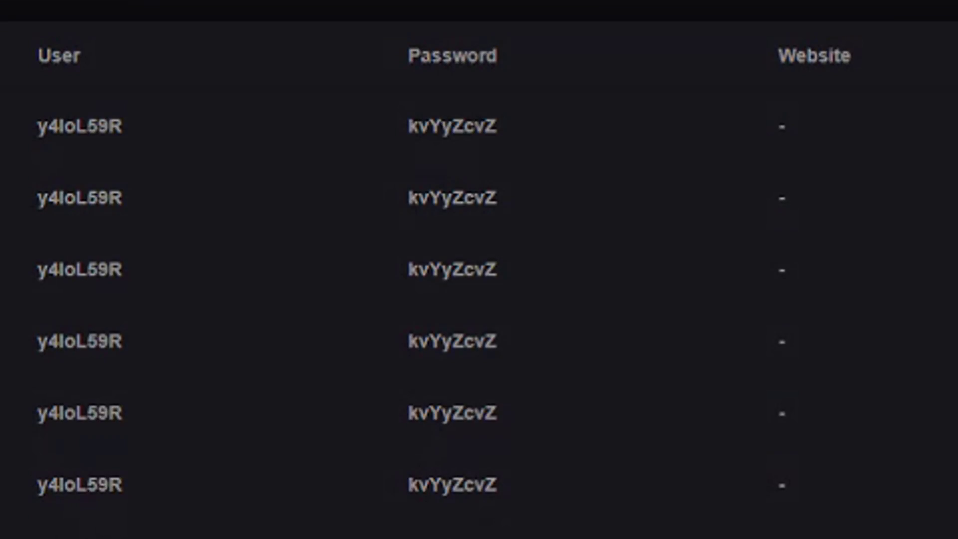
click(52, 505)
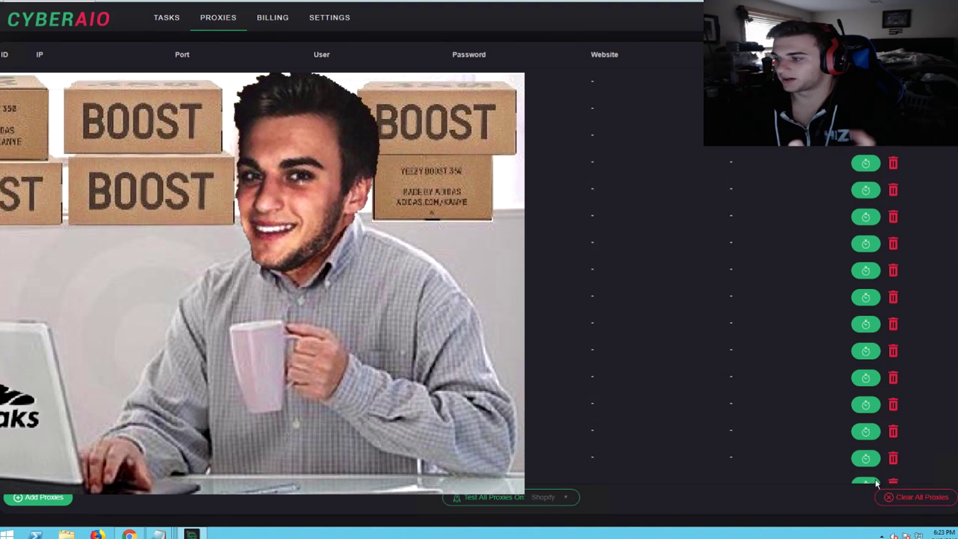
click(558, 498)
click(551, 450)
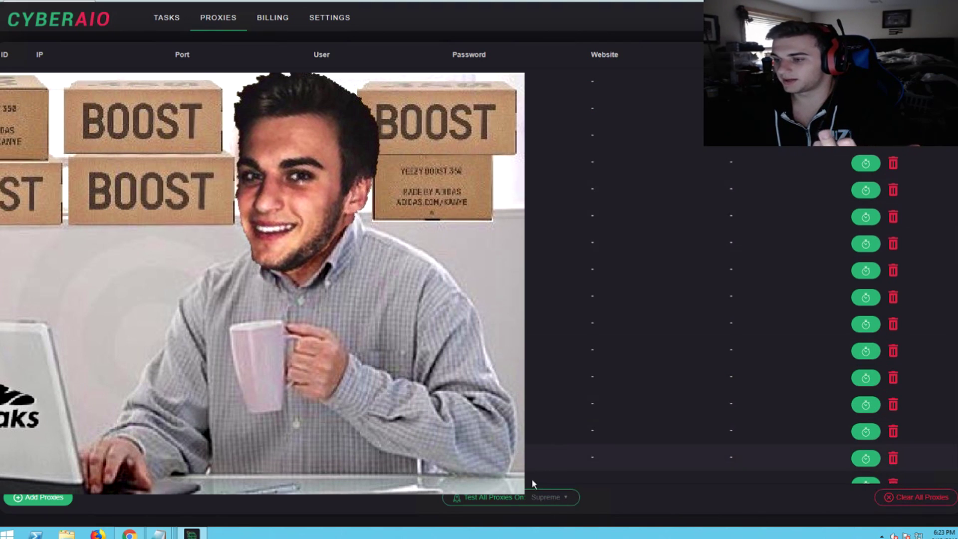
click(498, 499)
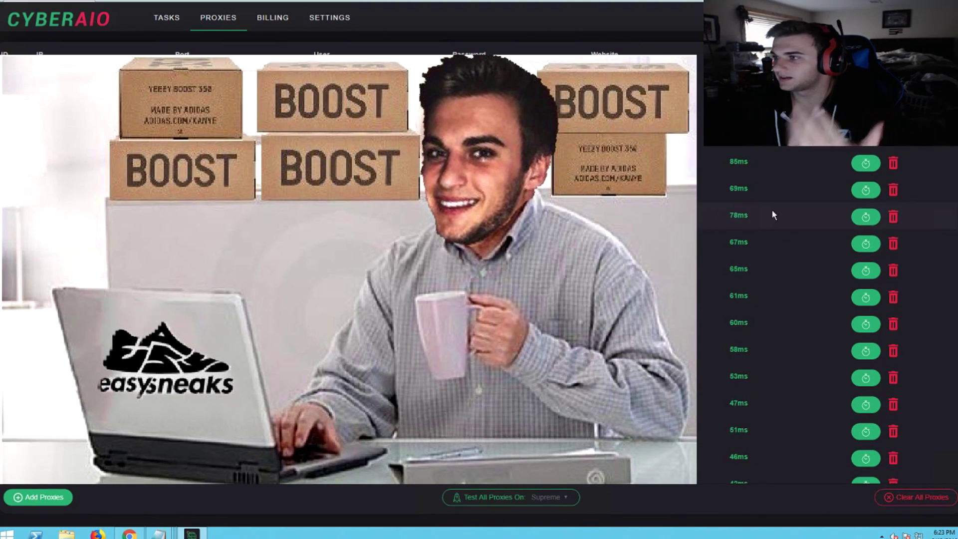
- Review the 25–85 ms ping results, then go to the Billing page
scroll(729, 388, down, 3)
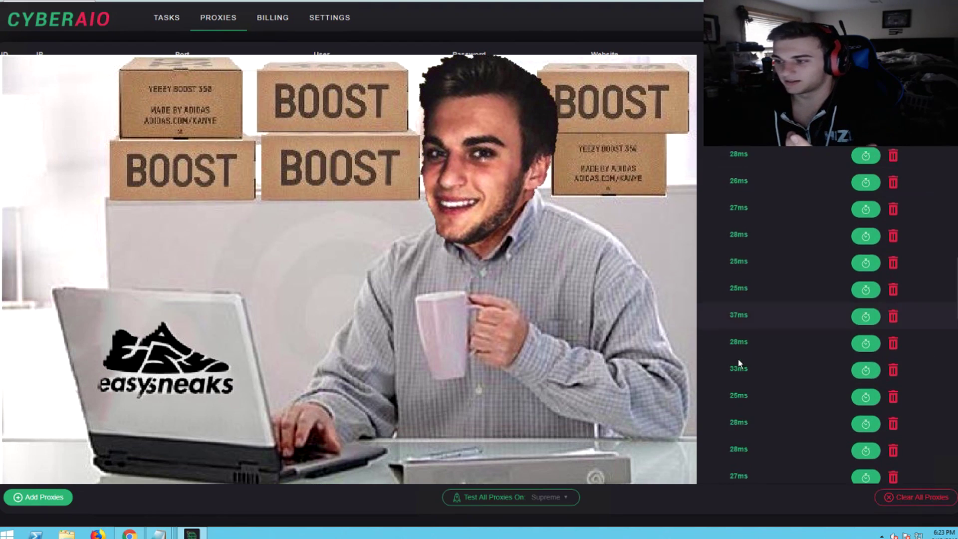
scroll(751, 364, down, 2)
scroll(764, 386, up, 5)
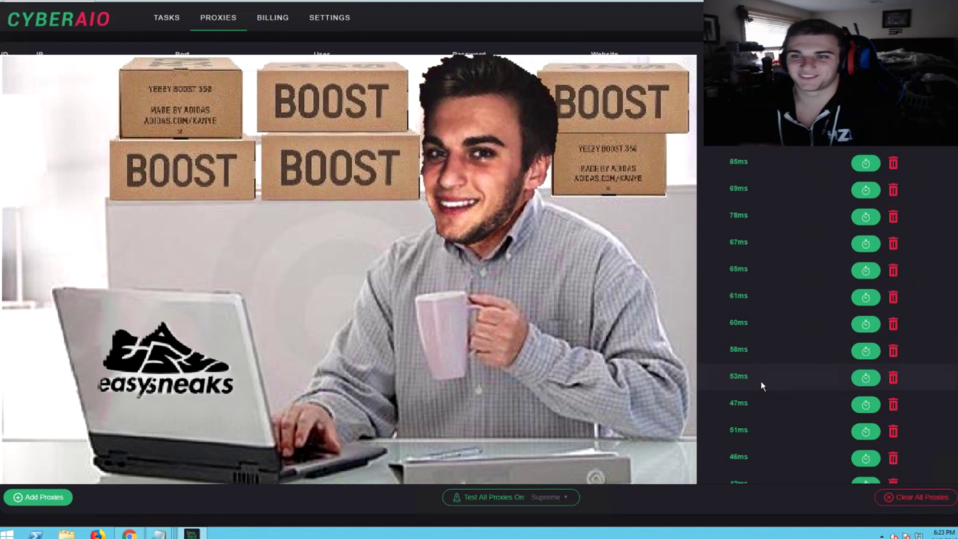
click(276, 21)
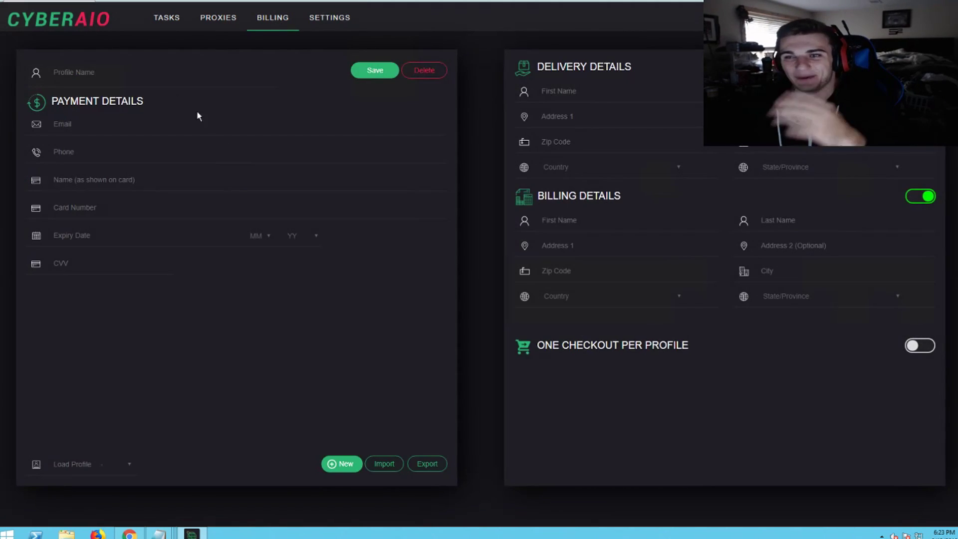
- Name the new billing profile 'test profile 1' and turn on One Checkout Per Profile
click(106, 73)
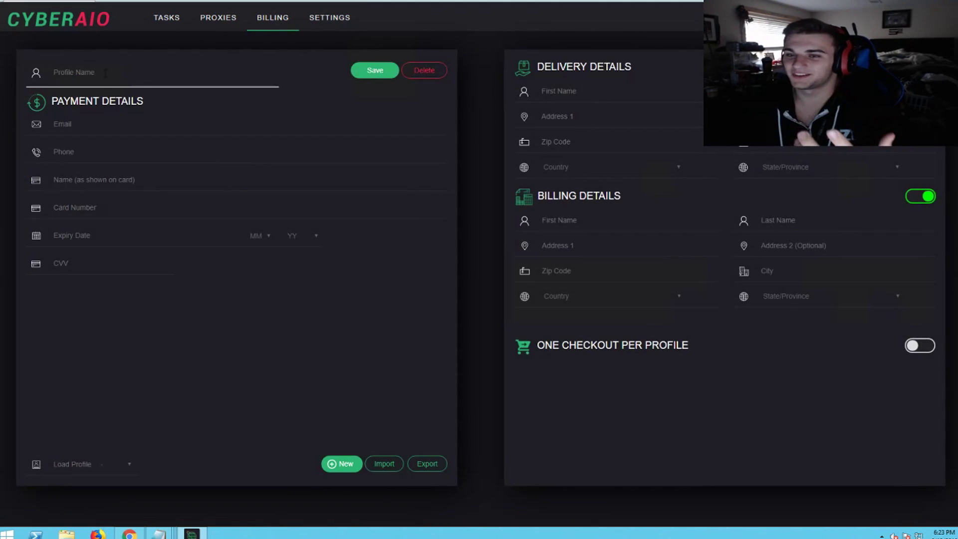
text(i)
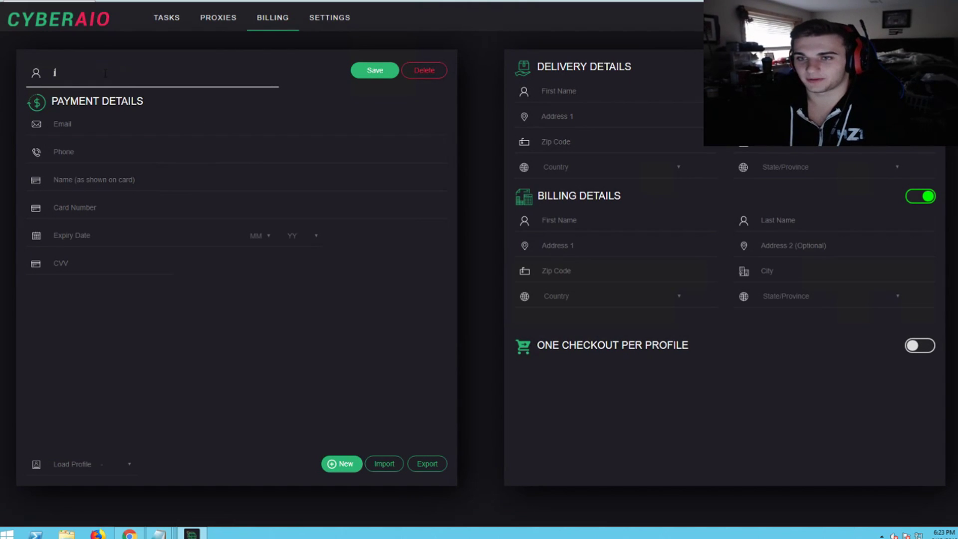
key(BackSpace)
text(ile 1)
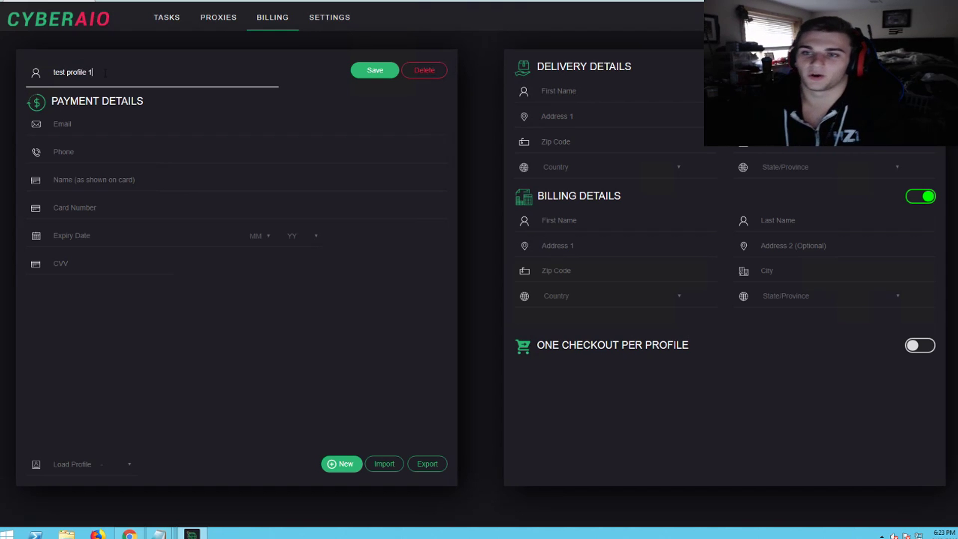
click(90, 122)
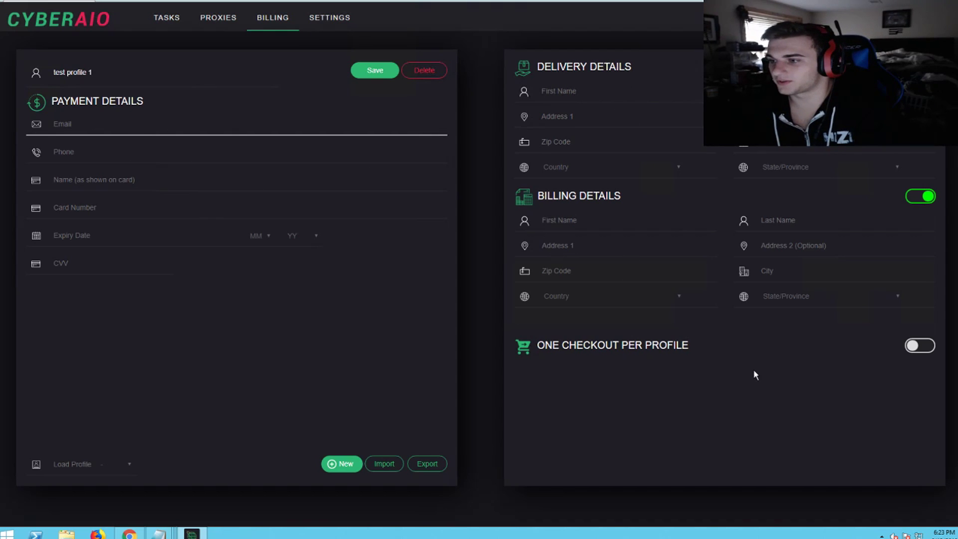
click(926, 350)
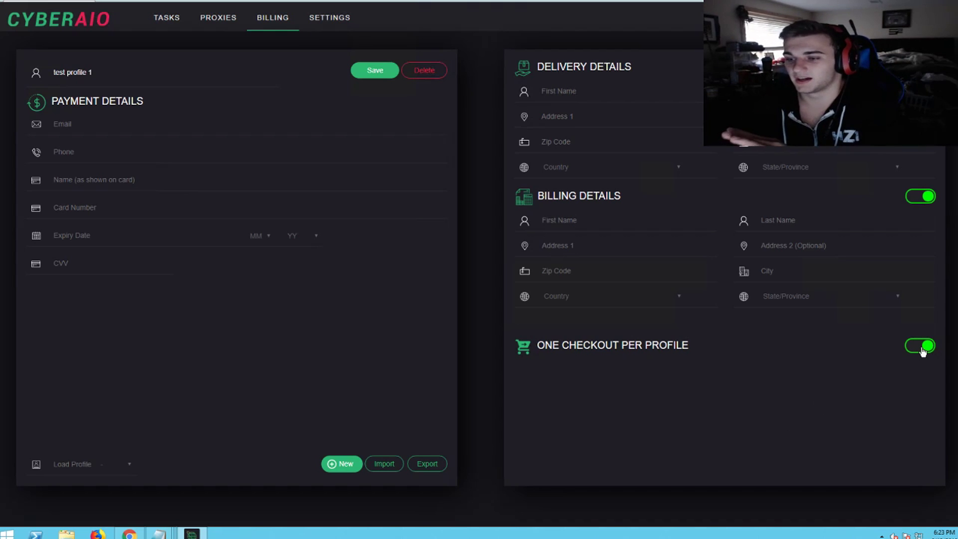
- Load the saved Test Profile from the profiles list
click(115, 469)
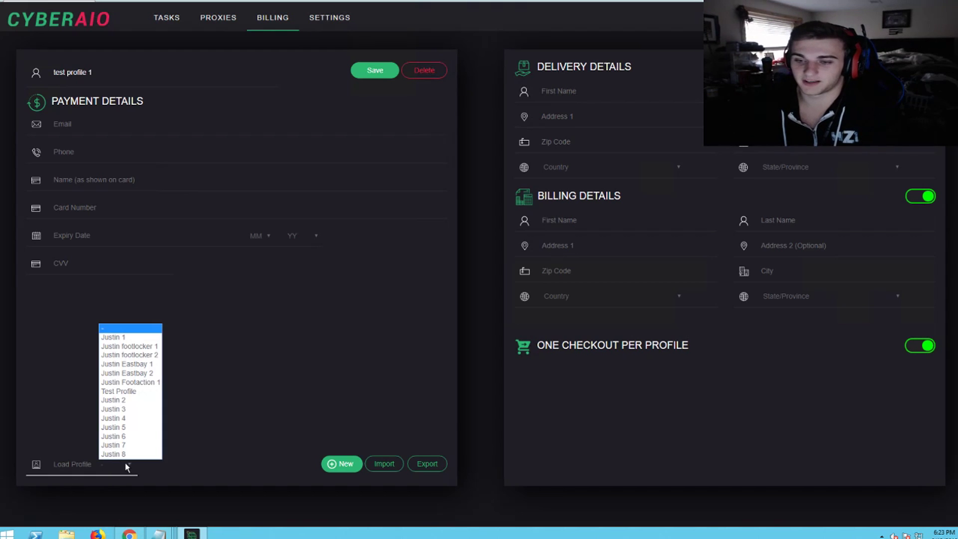
click(139, 391)
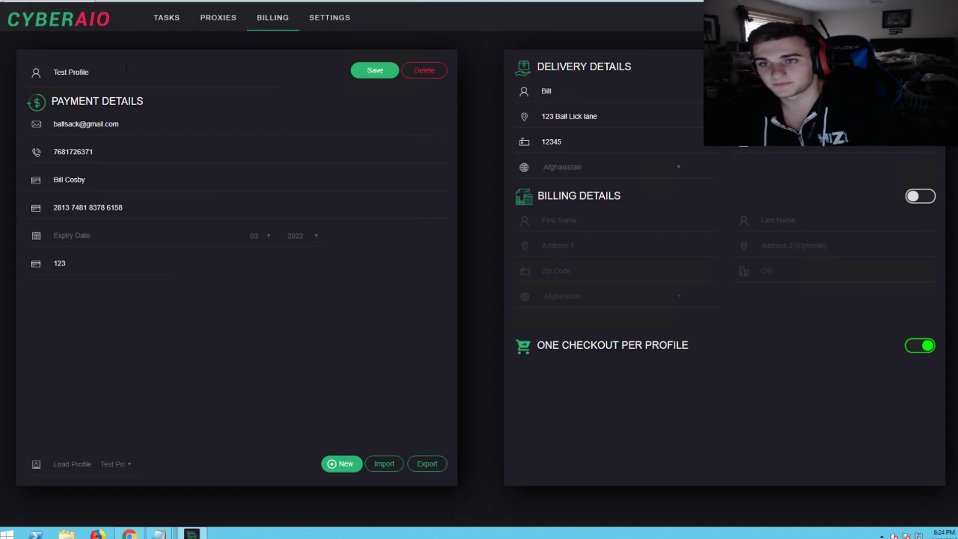
click(104, 70)
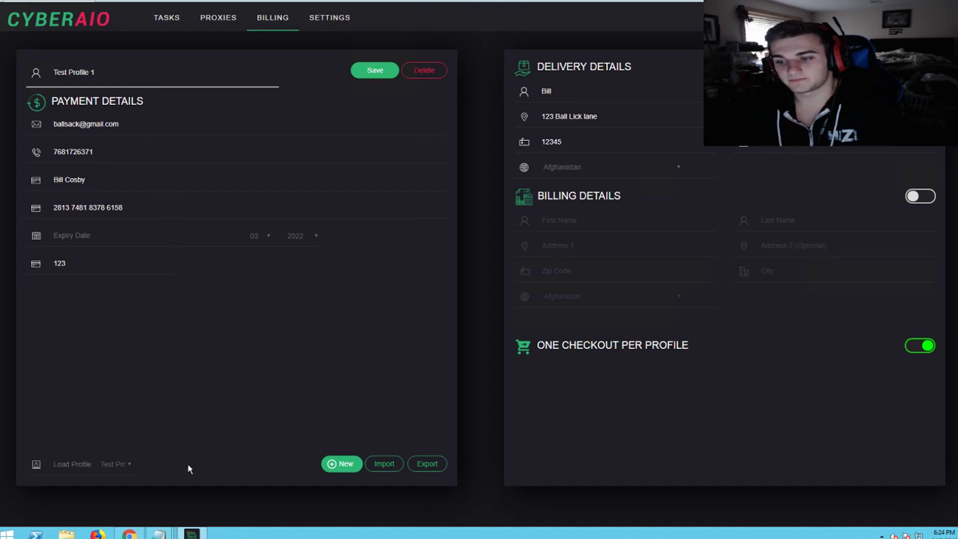
click(125, 464)
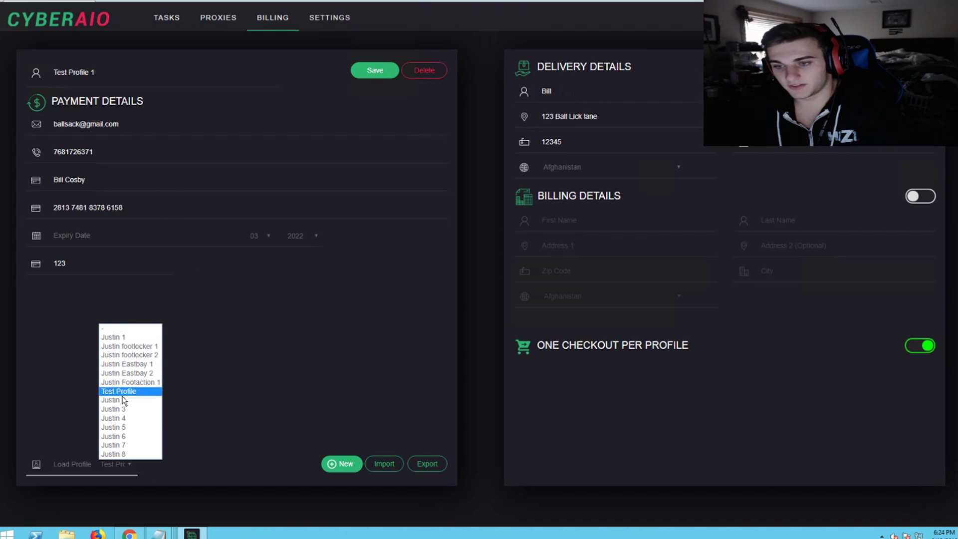
click(205, 383)
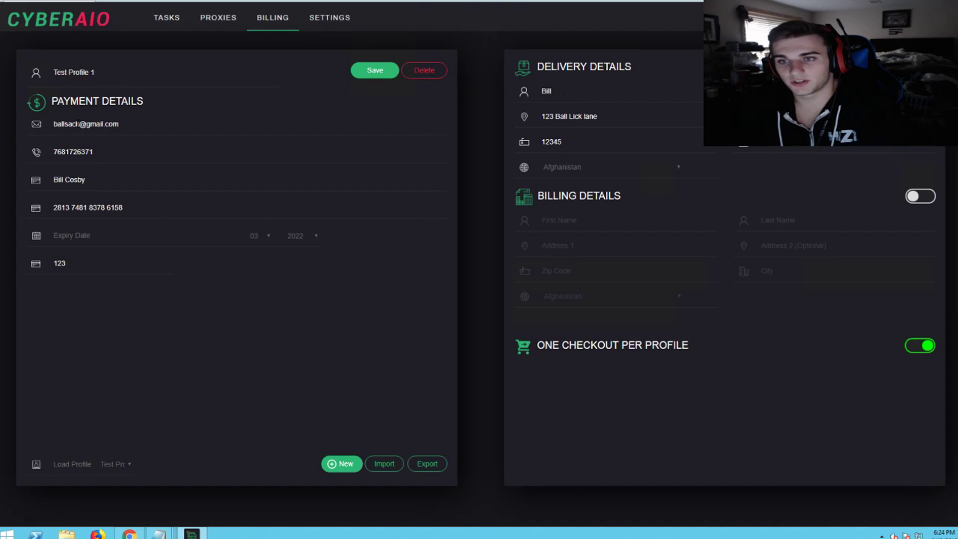
- Insert 21 into the email address and replace the cardholder name with a new one
click(80, 124)
text(21)
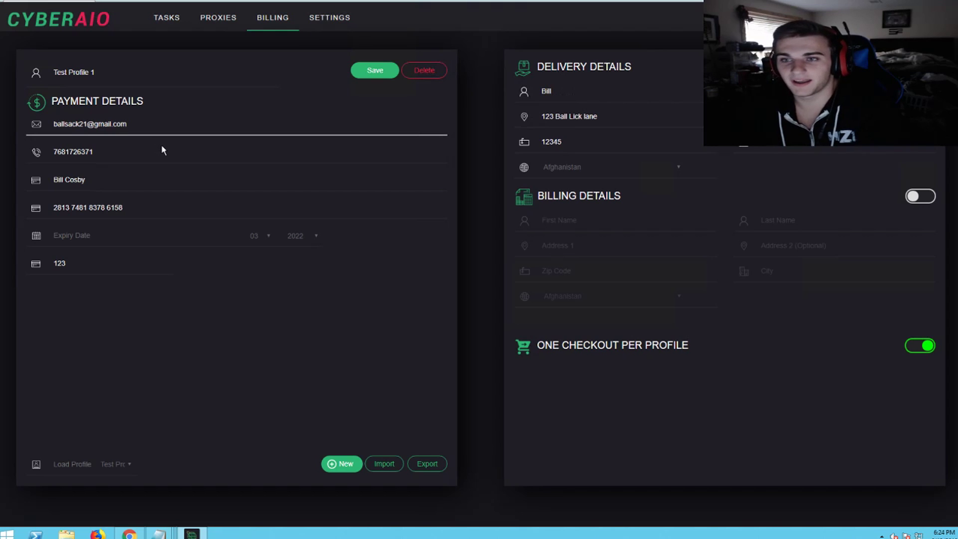
drag(89, 179, 35, 181)
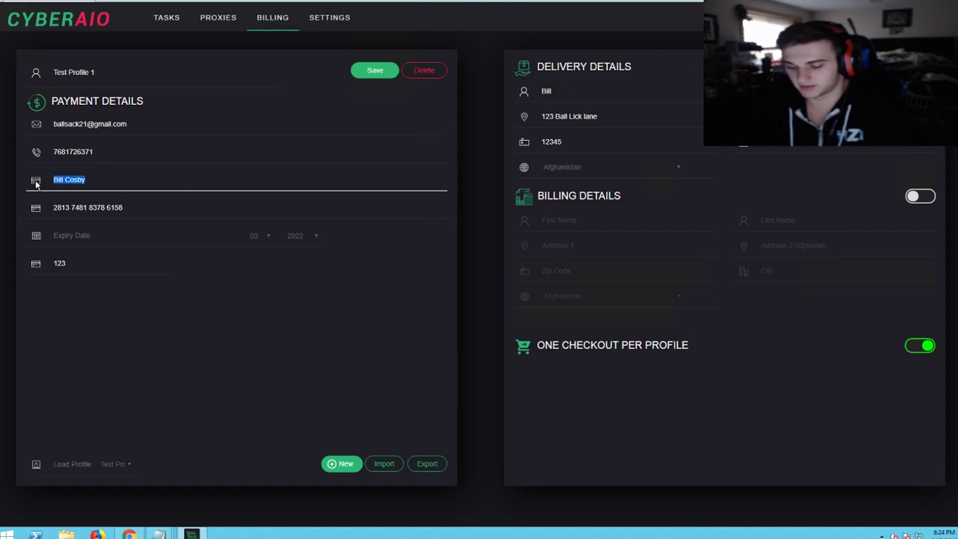
key(BackSpace)
text(Weiner lane)
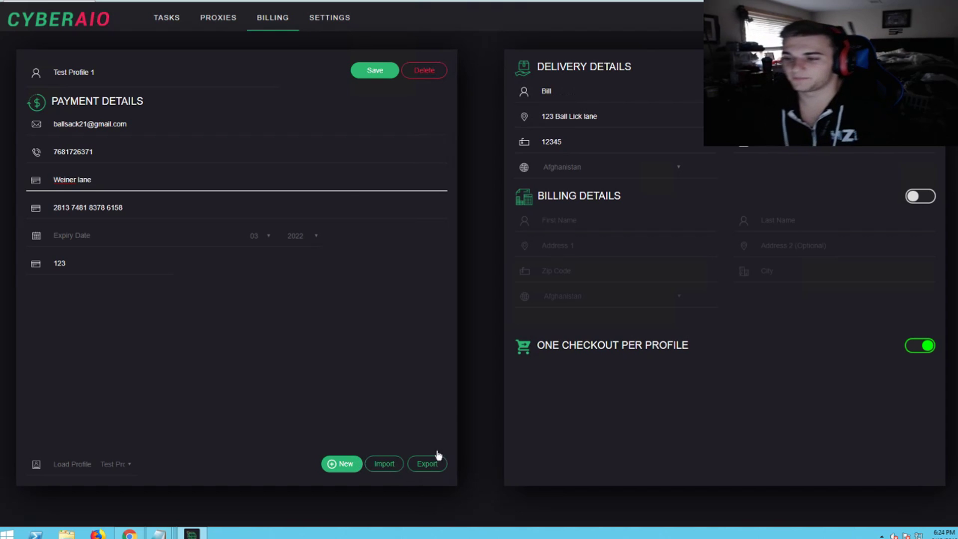
- Save Test Profile 1, load Test Profile, then reload Test Profile 1 to verify the edits
click(379, 72)
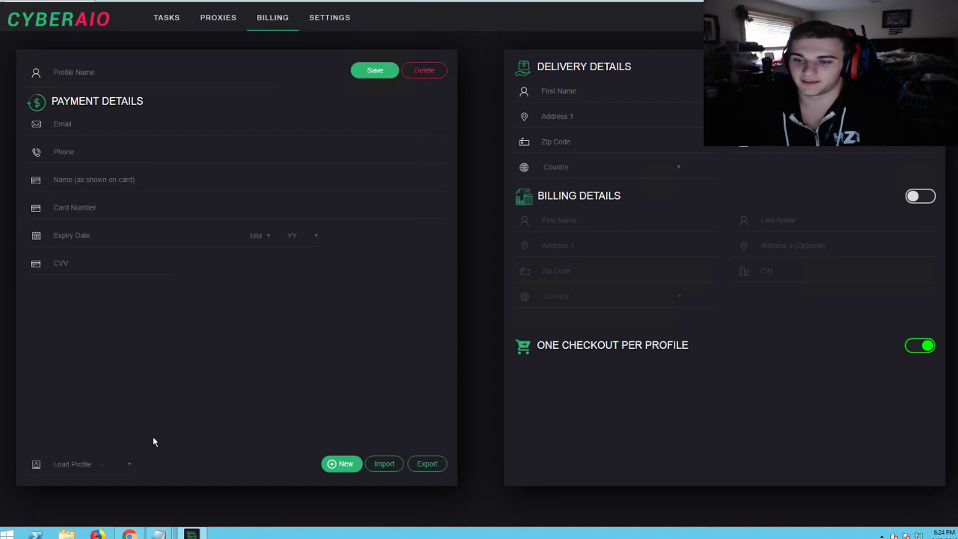
click(124, 465)
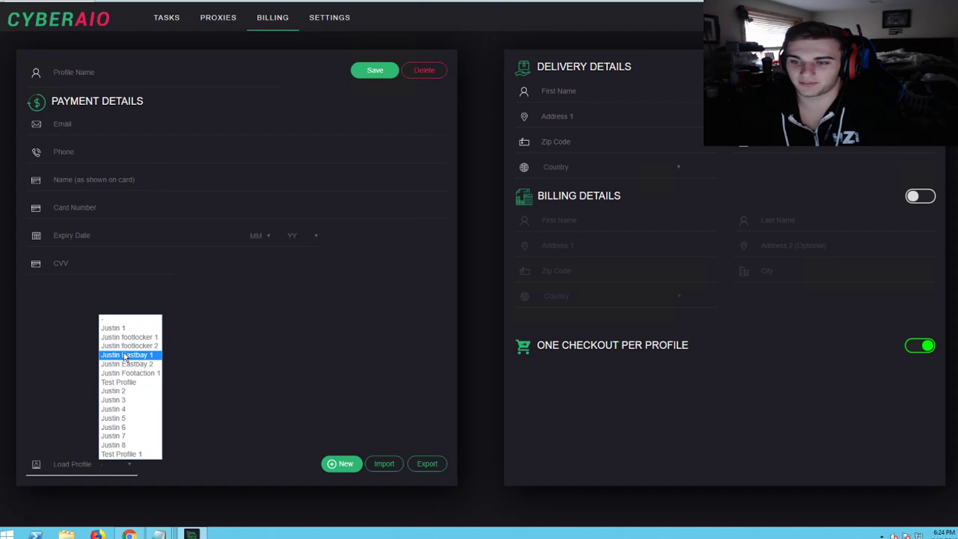
click(127, 382)
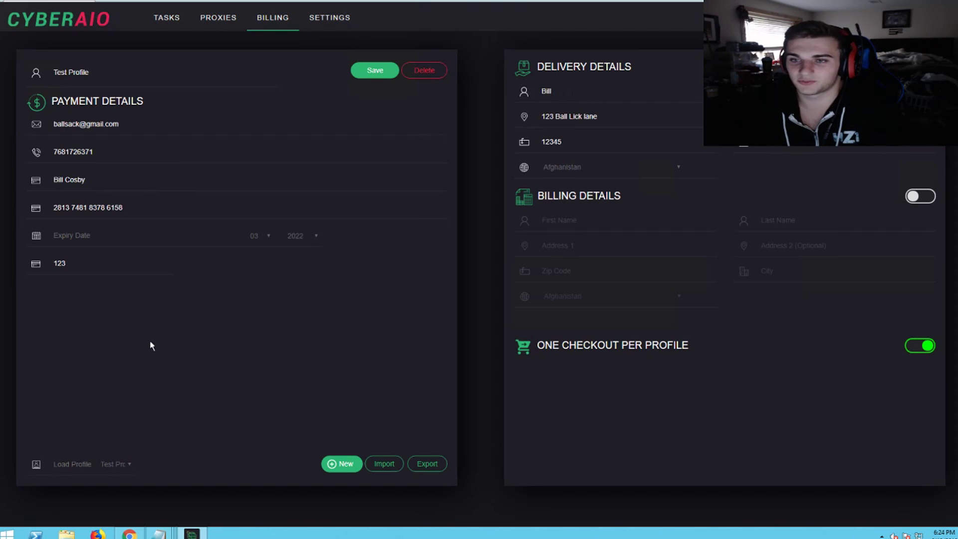
click(136, 463)
click(133, 452)
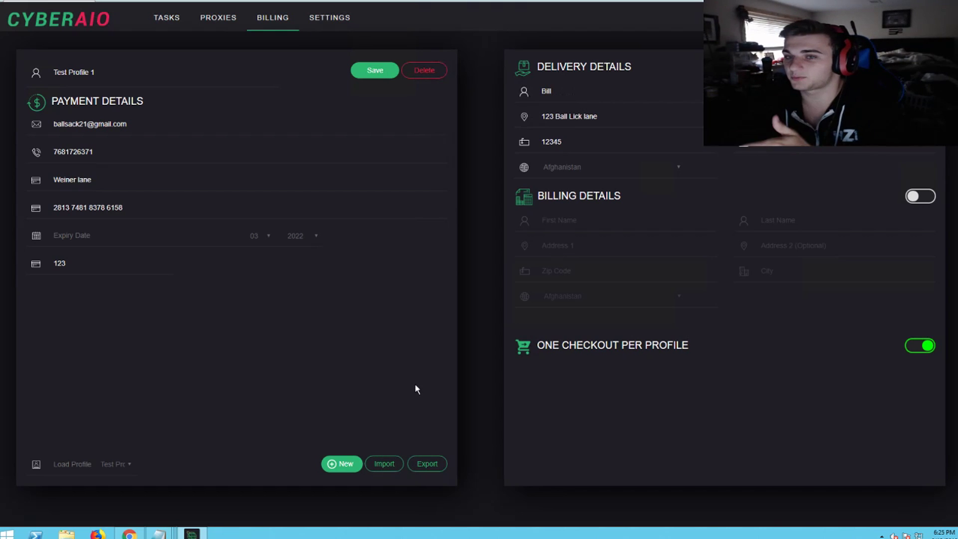
click(420, 465)
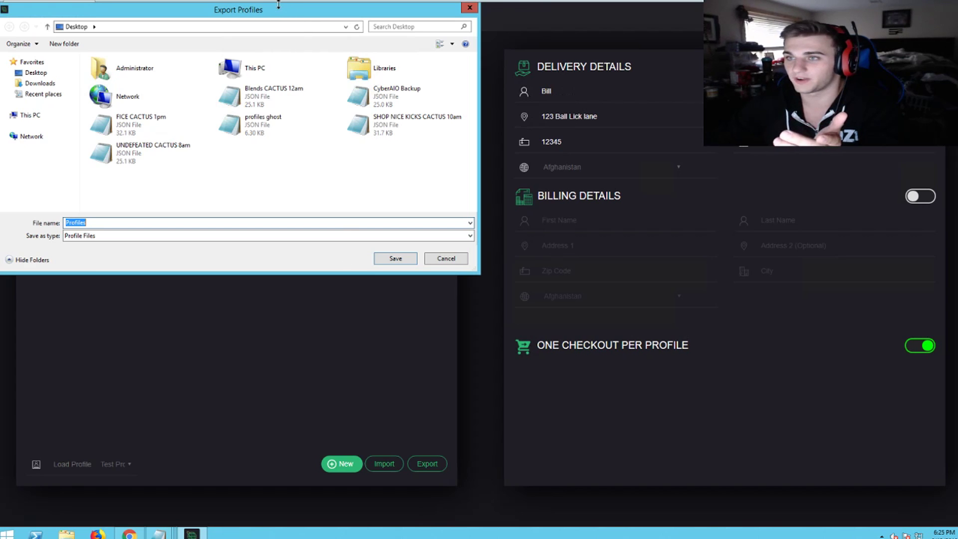
drag(279, 7, 321, 58)
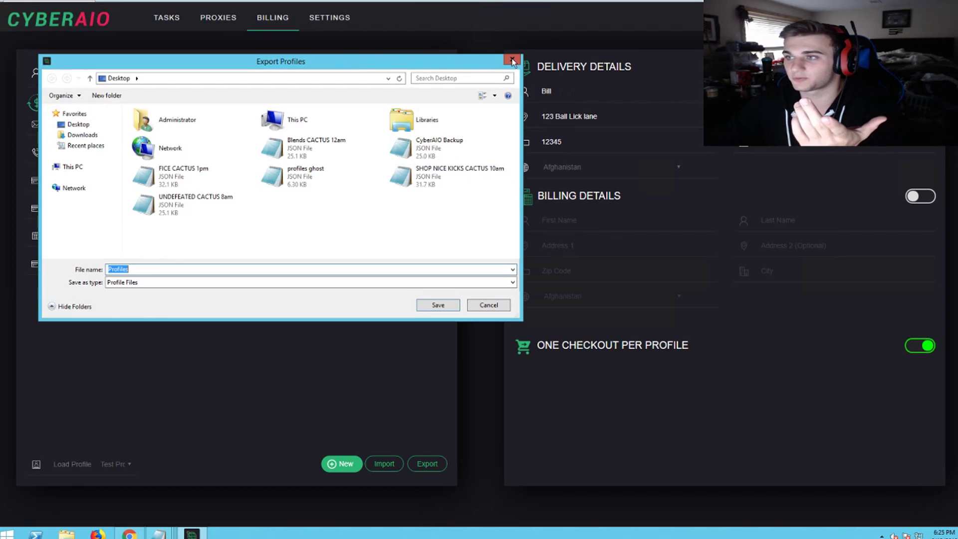
click(512, 60)
click(116, 464)
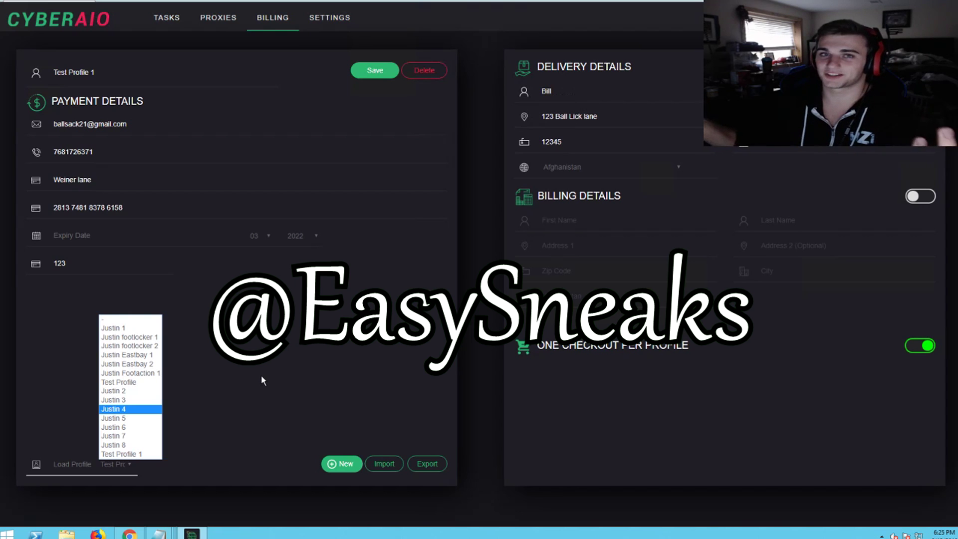
- Close the profiles list, review the Settings page, then switch to the Gradient Track Pant page in Chrome
click(259, 379)
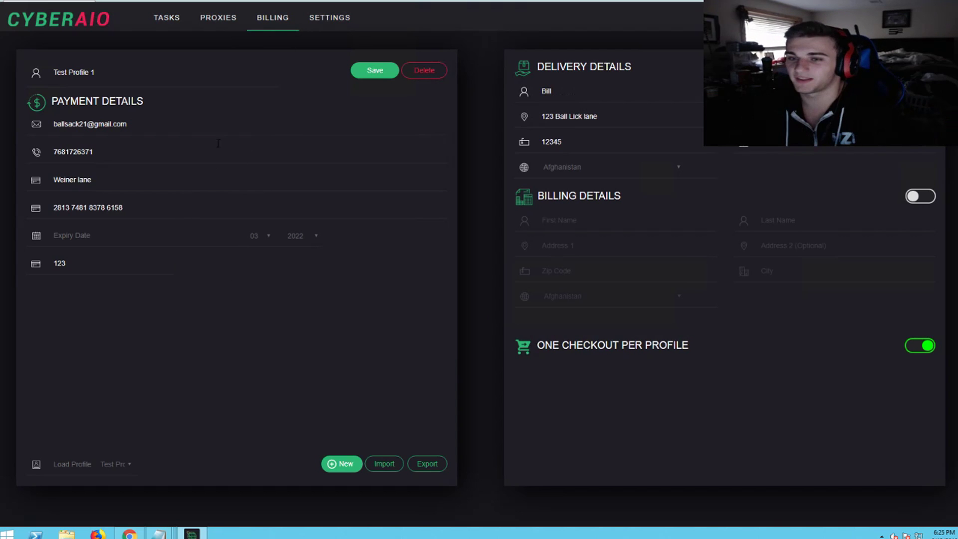
click(315, 19)
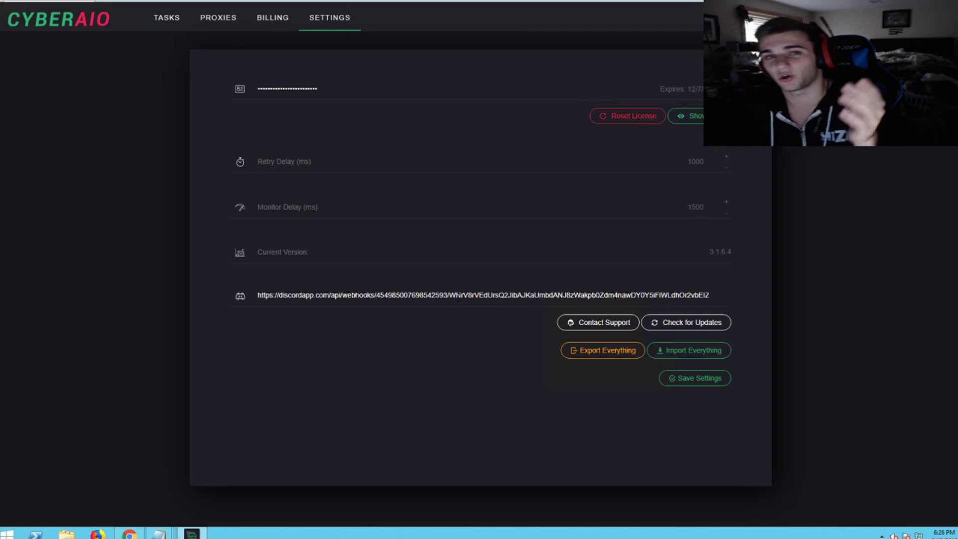
click(130, 534)
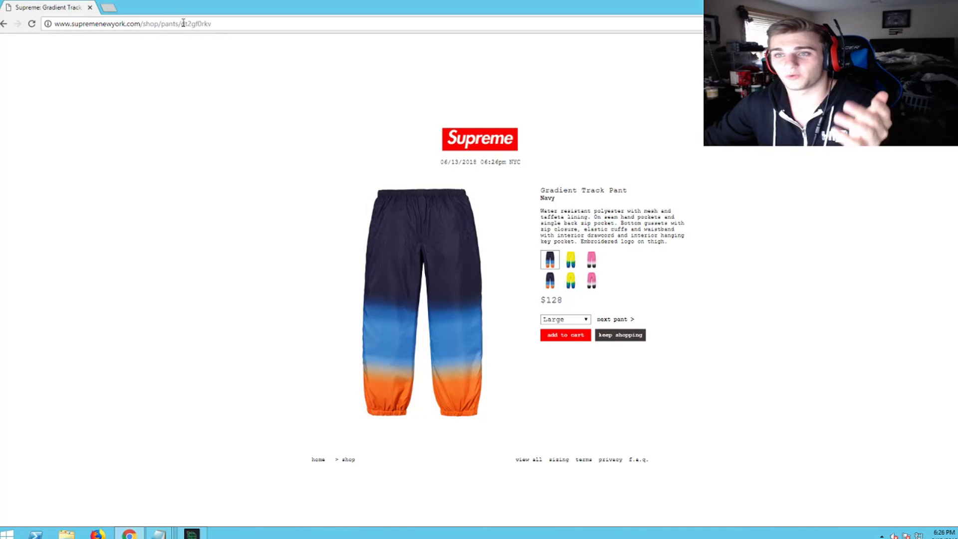
- Open discordapp.com in a new tab and go to the SUCCESS server's general channel
click(117, 13)
text(di)
key(Return)
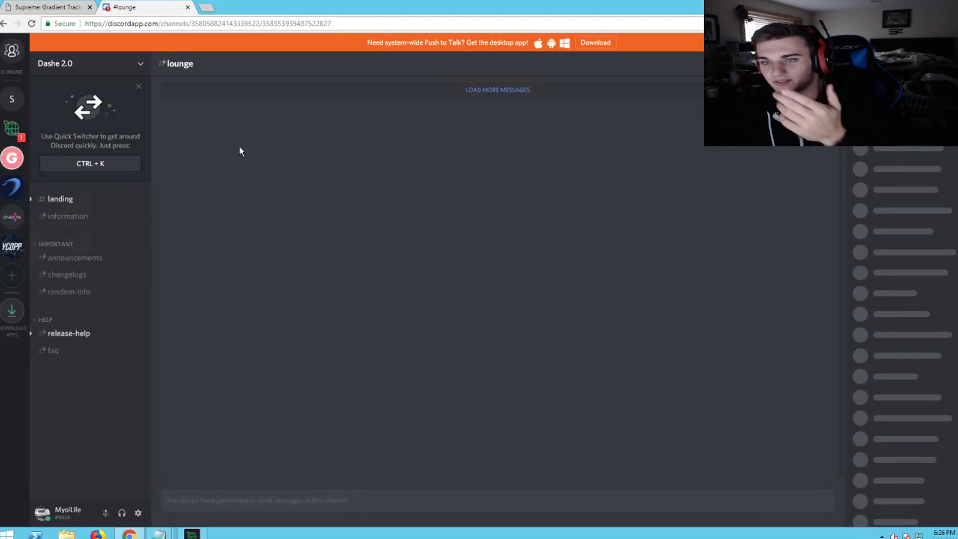
click(13, 133)
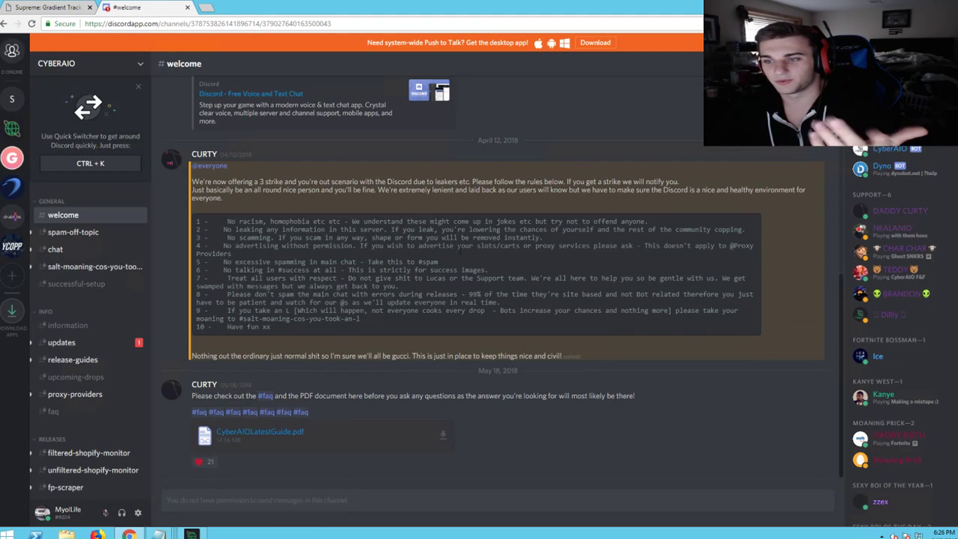
click(12, 99)
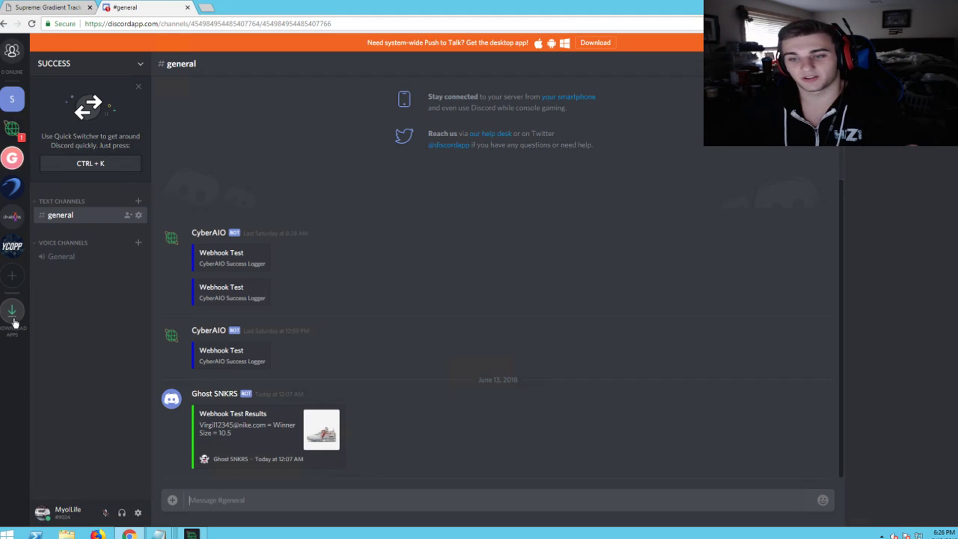
click(12, 275)
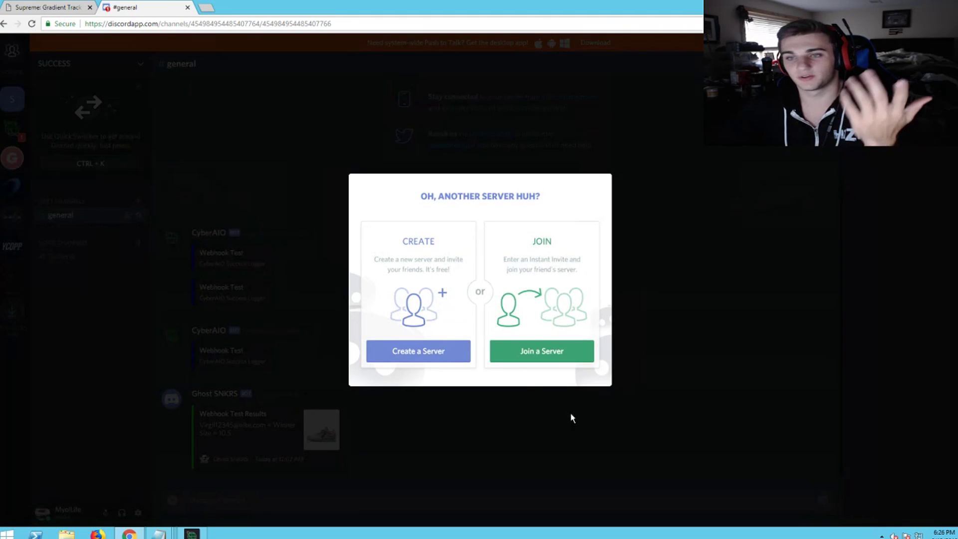
click(577, 423)
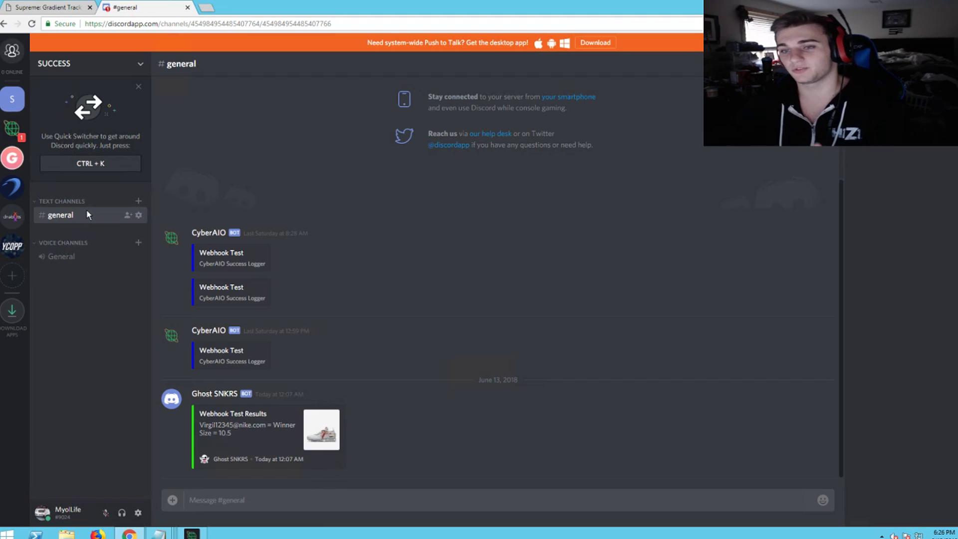
- Copy the COOKOUT webhook URL from the #general channel's Webhooks settings in Discord
click(138, 215)
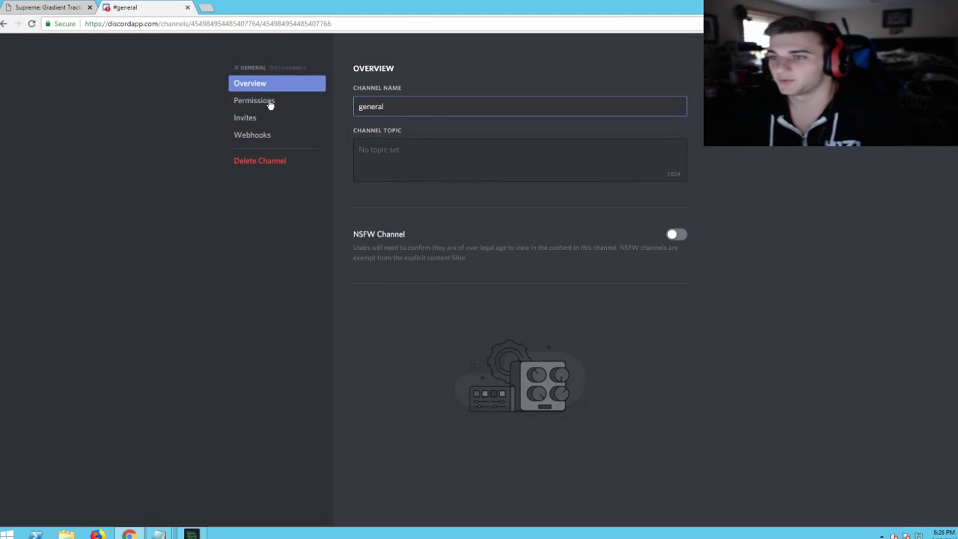
click(268, 138)
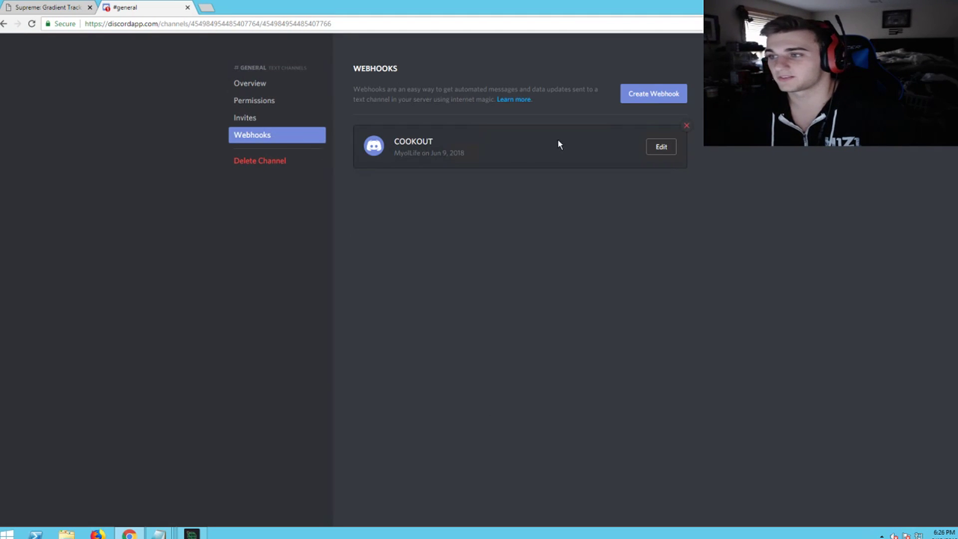
click(659, 146)
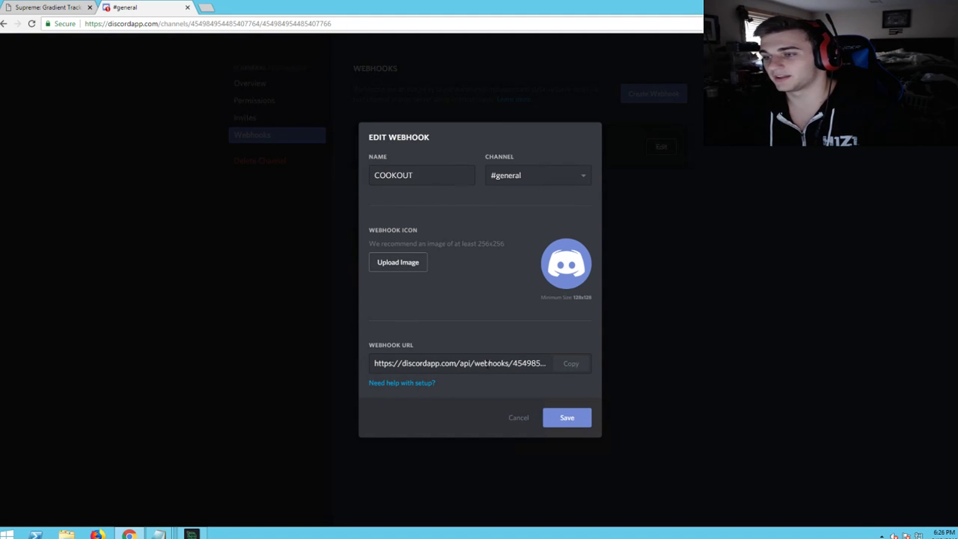
click(569, 364)
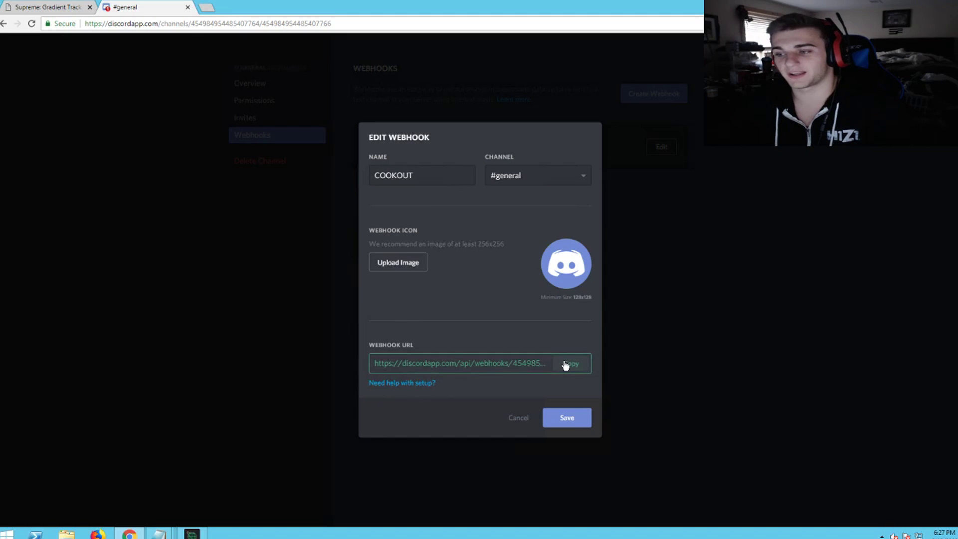
click(660, 341)
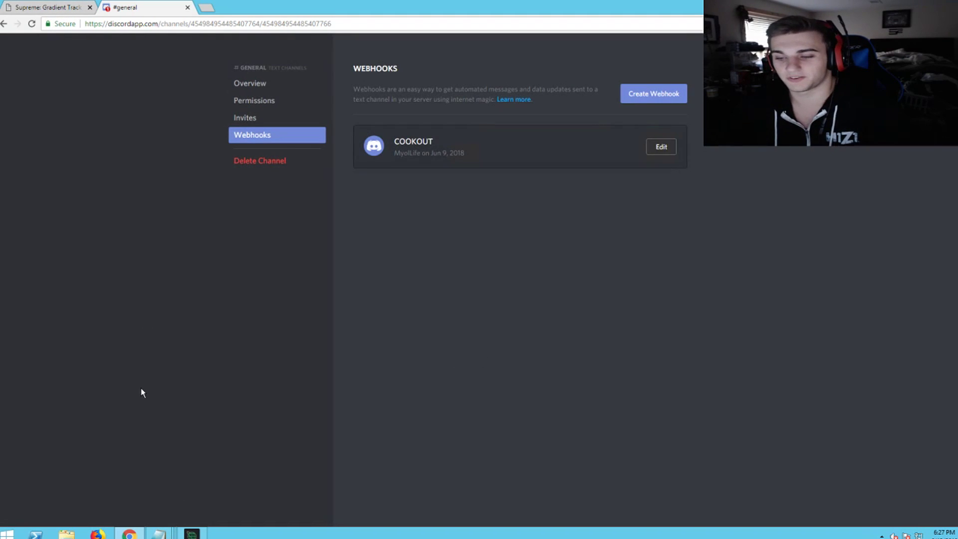
- Replace CyberAIO's Discord webhook with the copied COOKOUT URL and save the settings
click(183, 535)
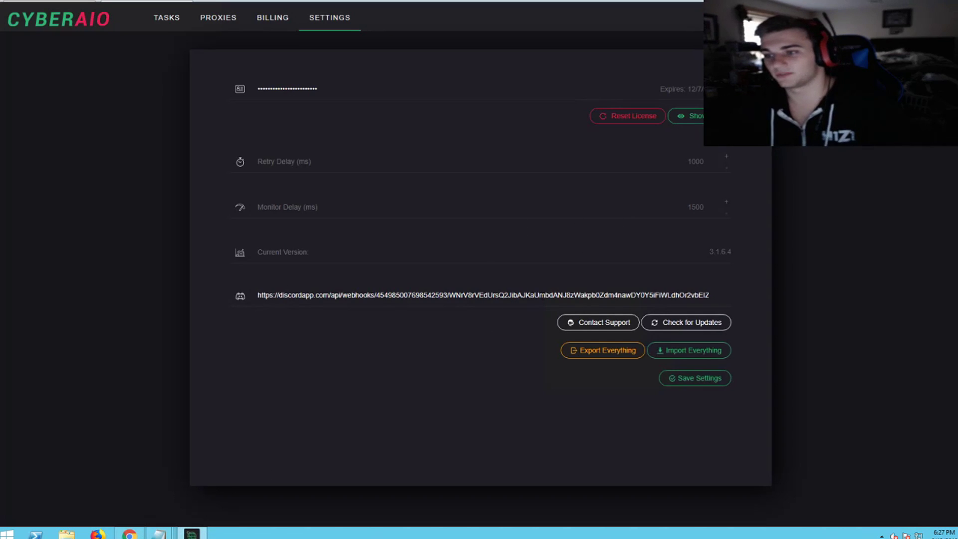
click(563, 293)
key(ctrl+a)
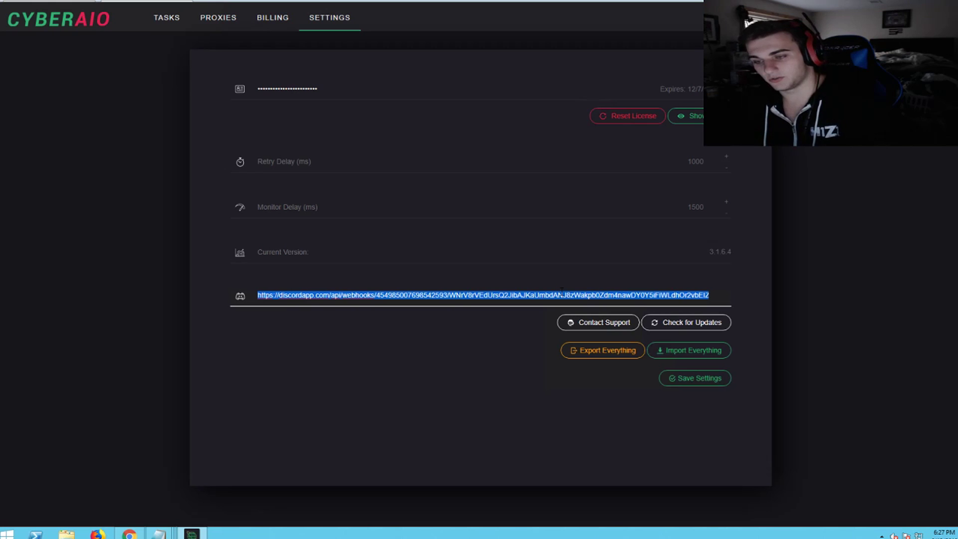
key(ctrl+v)
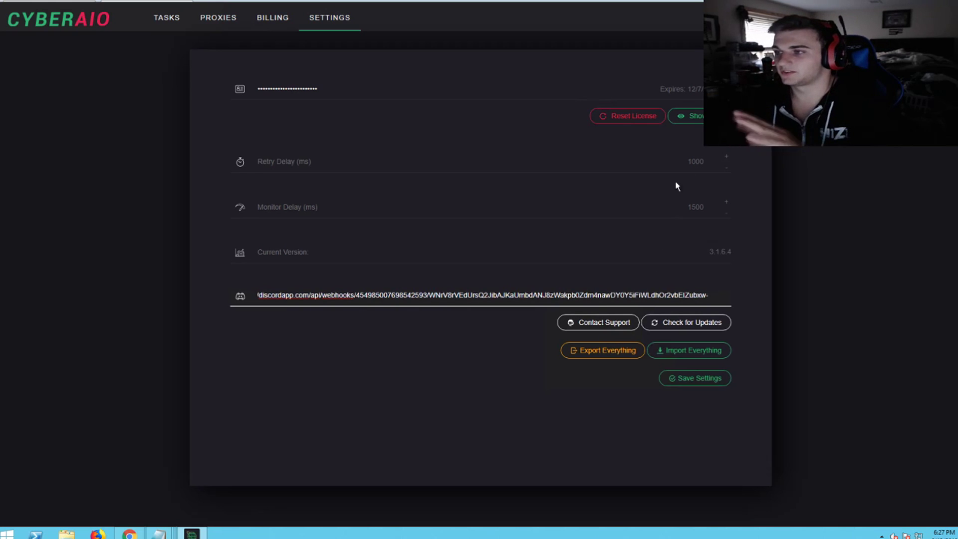
click(691, 377)
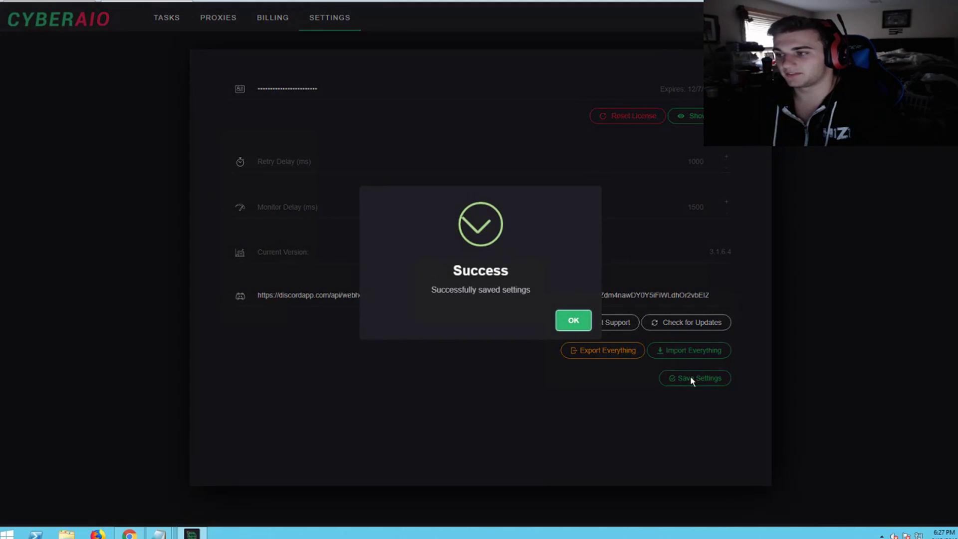
click(569, 321)
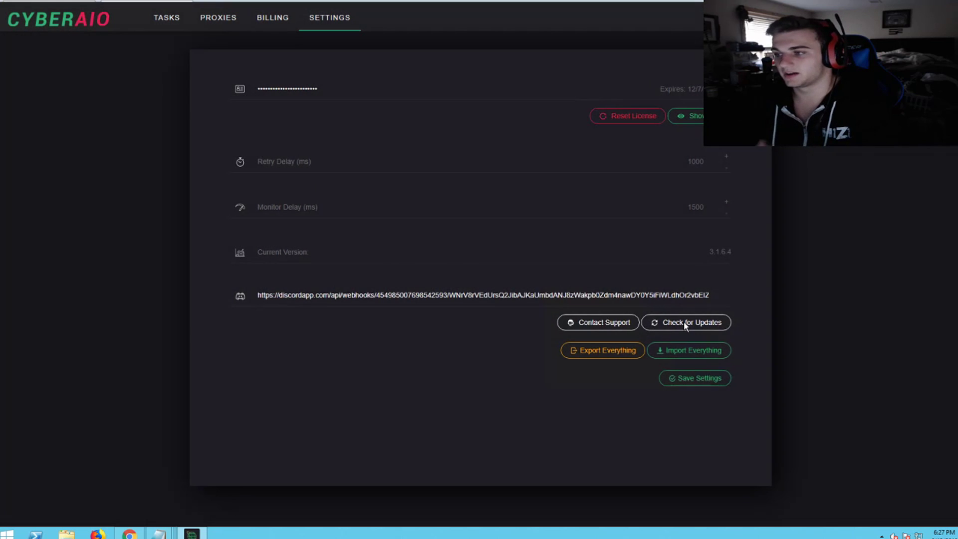
- Check for updates, answer the update prompt, and dismiss the Extra 6 months offer
click(684, 321)
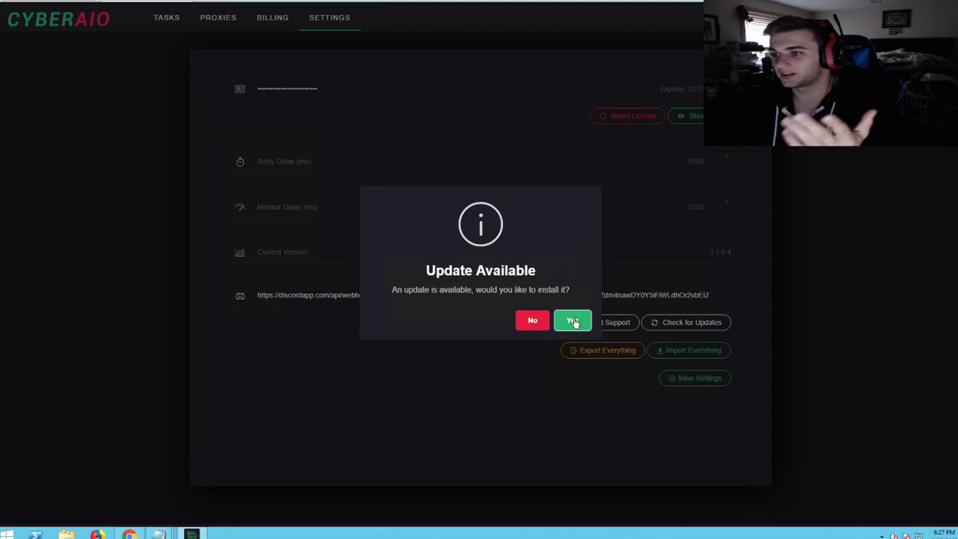
click(544, 324)
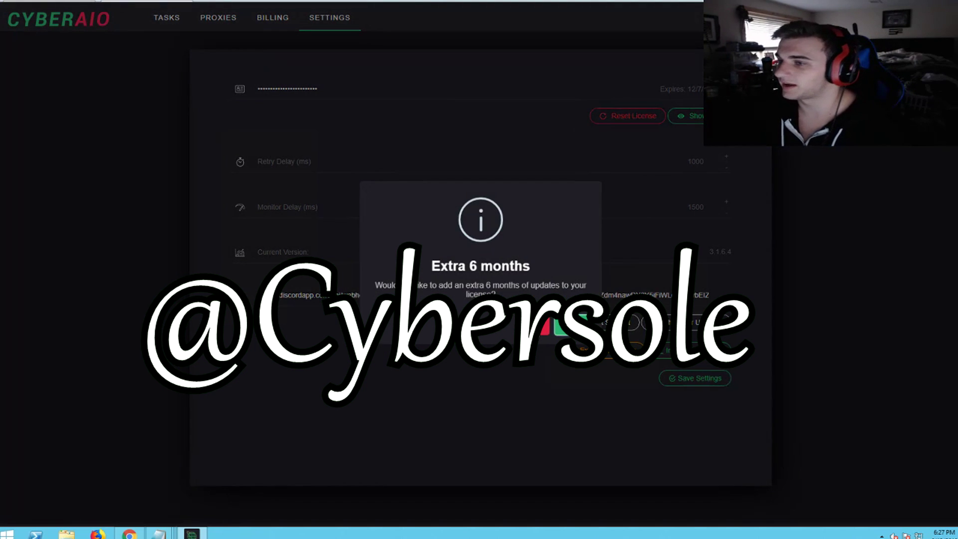
key(Return)
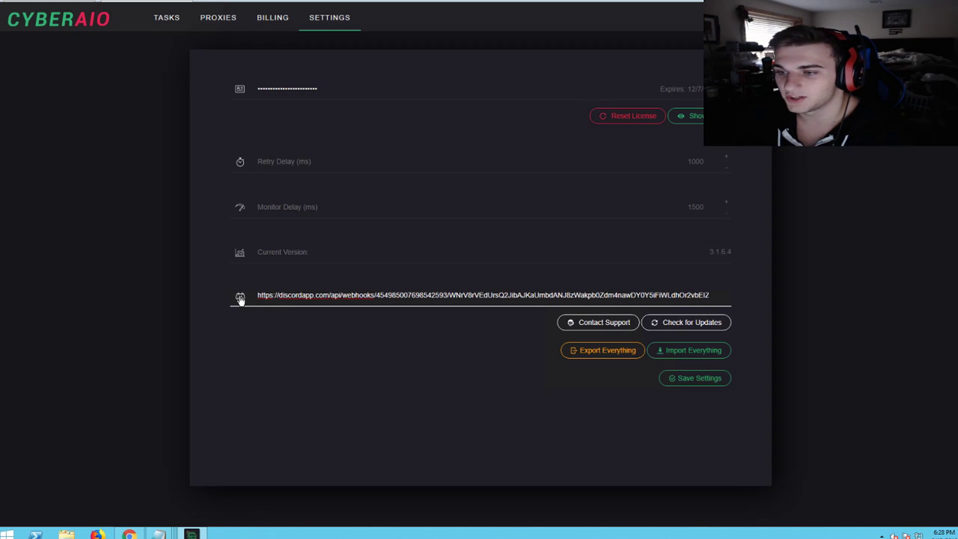
- Send a webhook test from CyberAIO and confirm the Webhook Test post in Discord #general
click(240, 298)
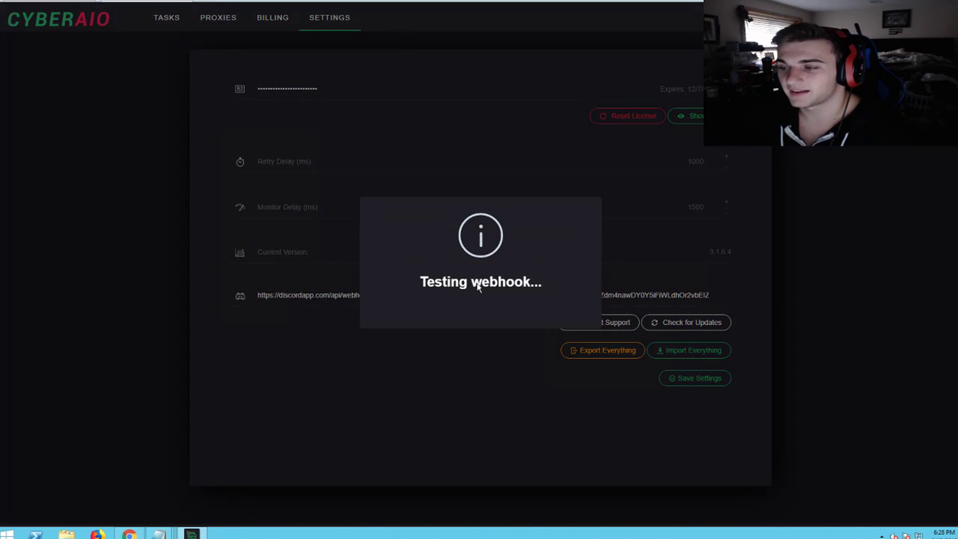
click(569, 314)
click(123, 535)
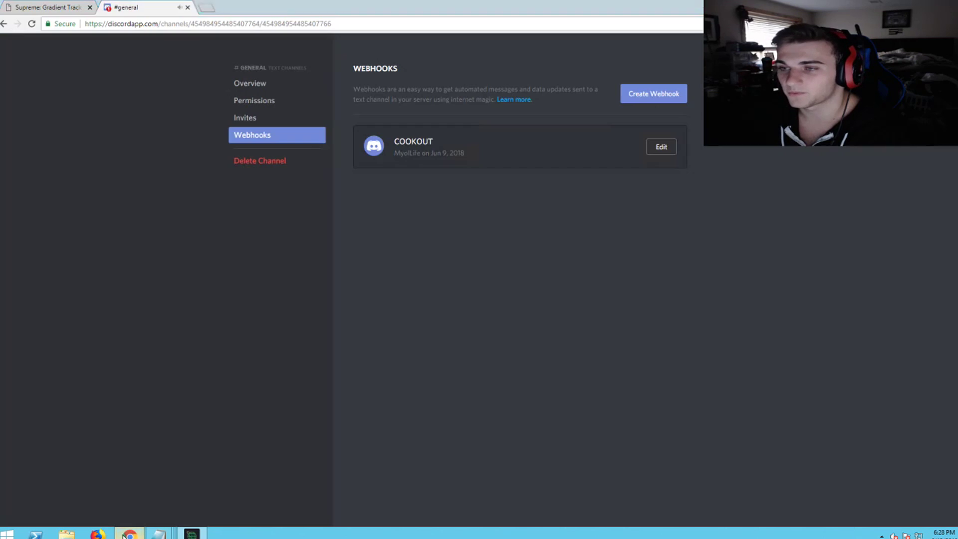
key(Escape)
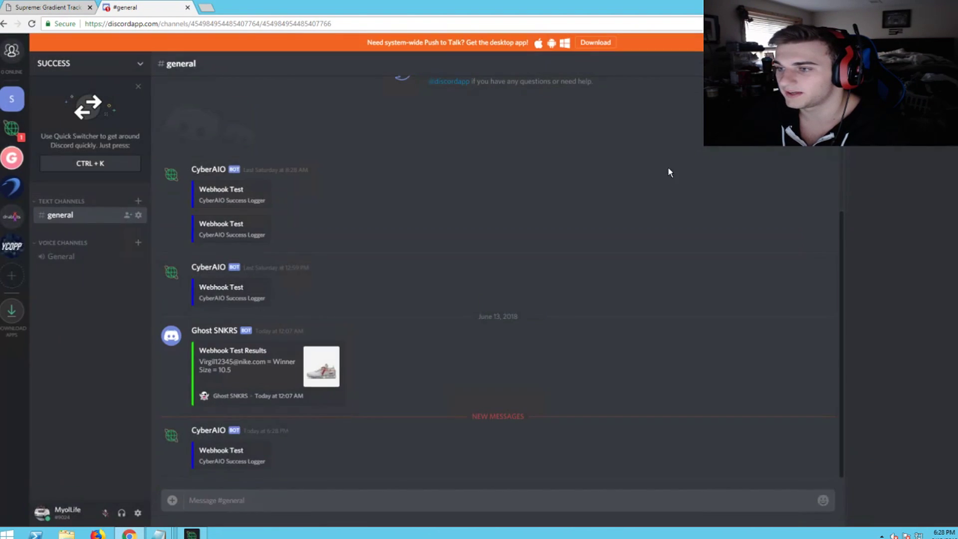
drag(236, 456, 174, 434)
click(319, 445)
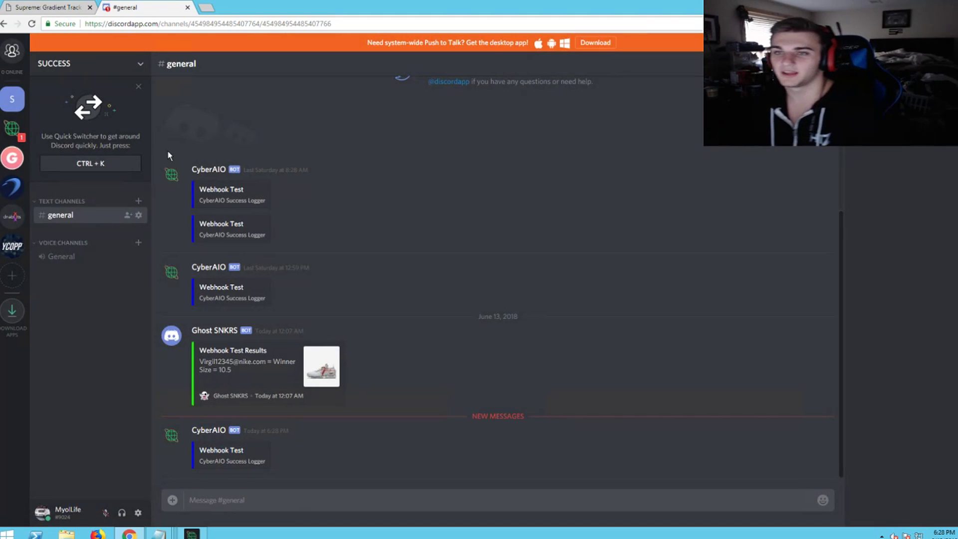
- View the Gradient Track Pant in size Large and the navy colourway on Supreme, then return to CyberAIO
click(60, 9)
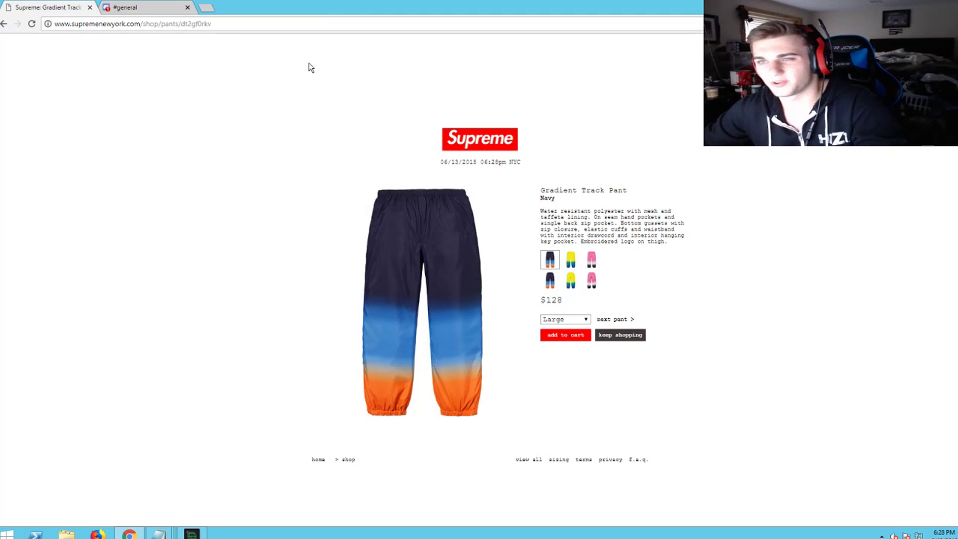
click(579, 320)
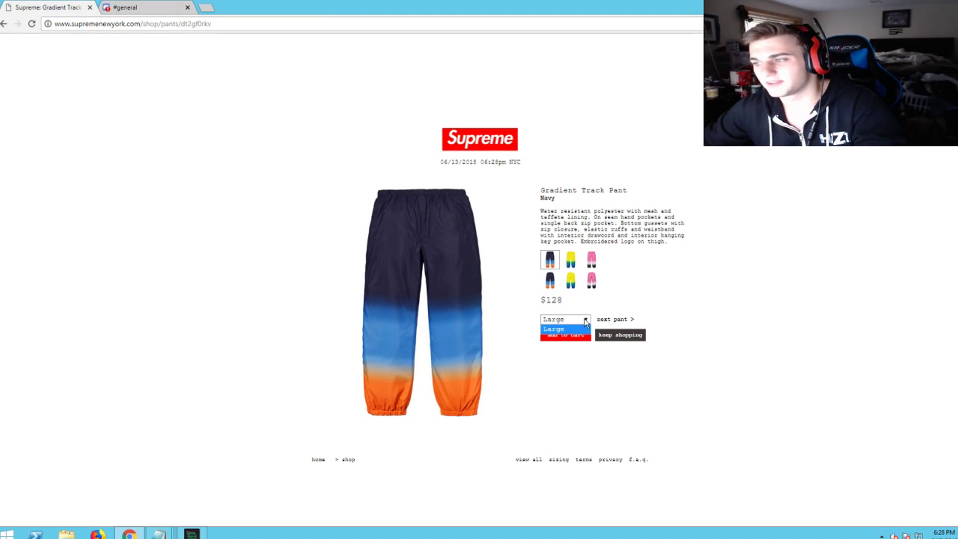
click(588, 322)
click(572, 287)
click(192, 533)
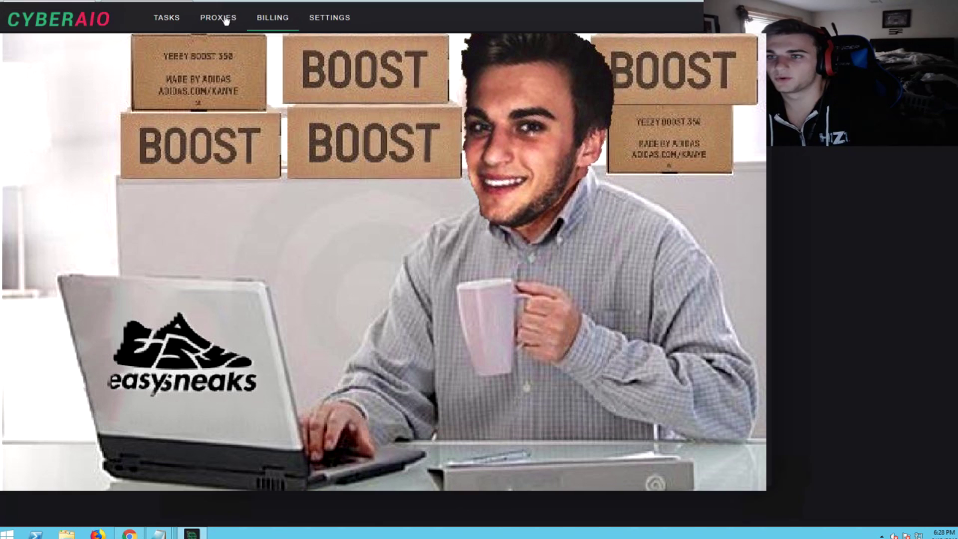
- Go from the Proxies page to the Tasks page and scroll through the 20 idle Supreme tasks
click(220, 17)
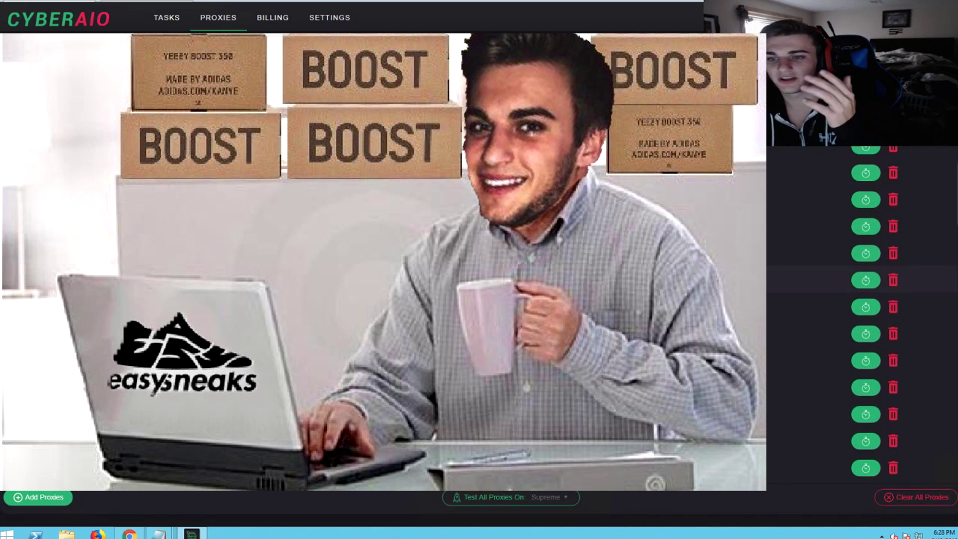
click(167, 17)
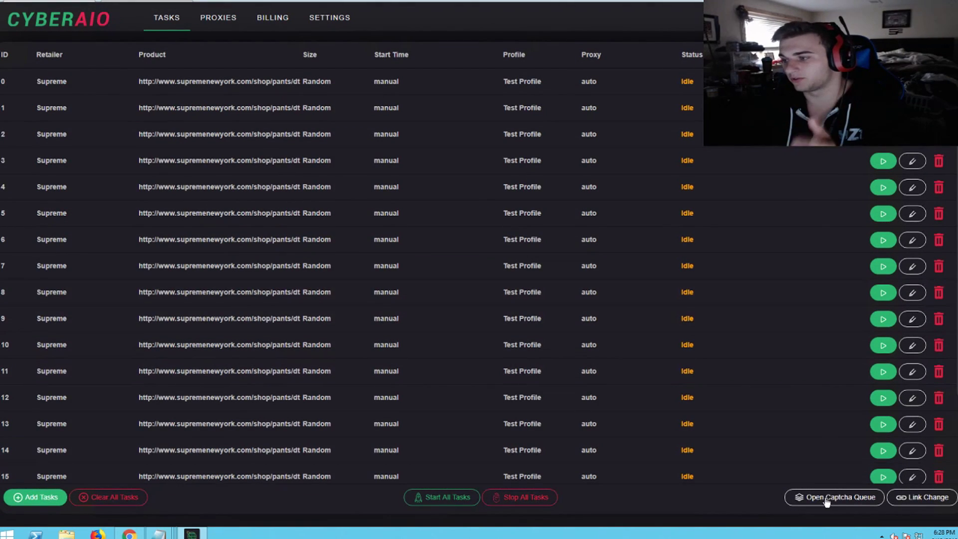
scroll(467, 379, down, 2)
scroll(472, 369, up, 2)
scroll(457, 362, down, 2)
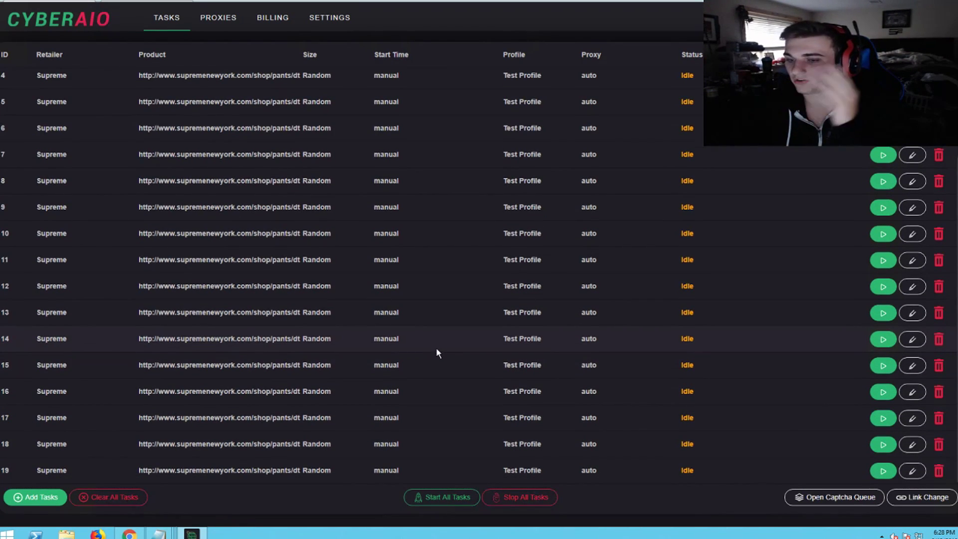
scroll(440, 357, up, 2)
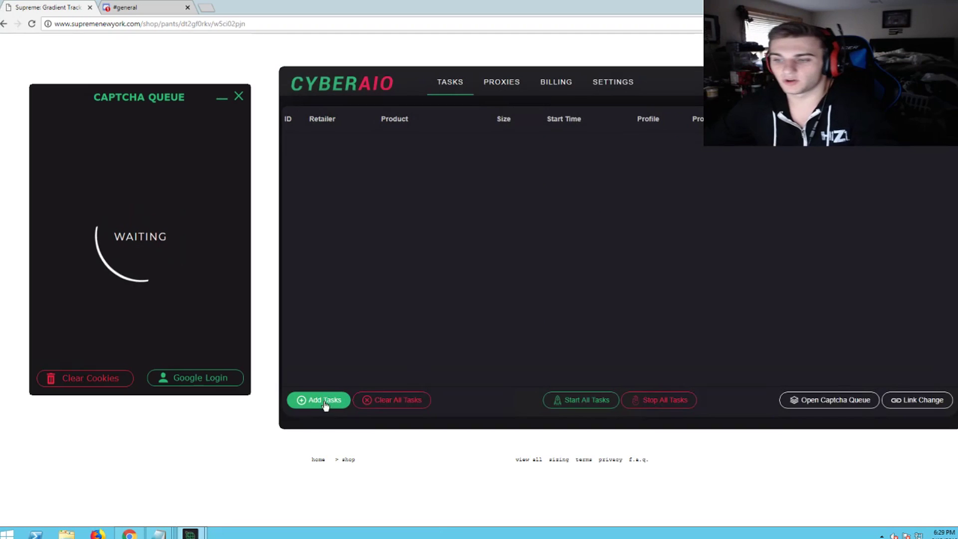
- Open the Add Tasks form, remove the product URL keyword, and add the keyword 'track'
click(318, 399)
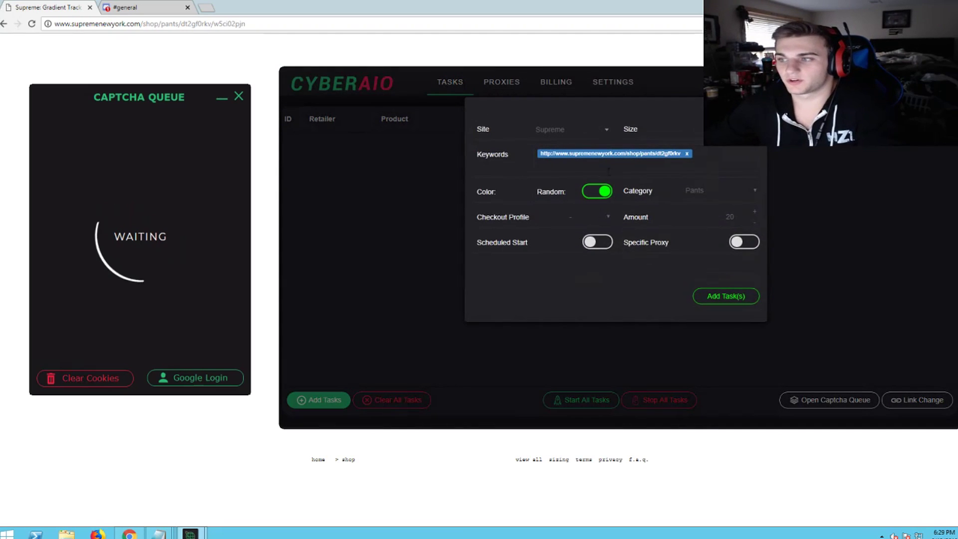
click(687, 153)
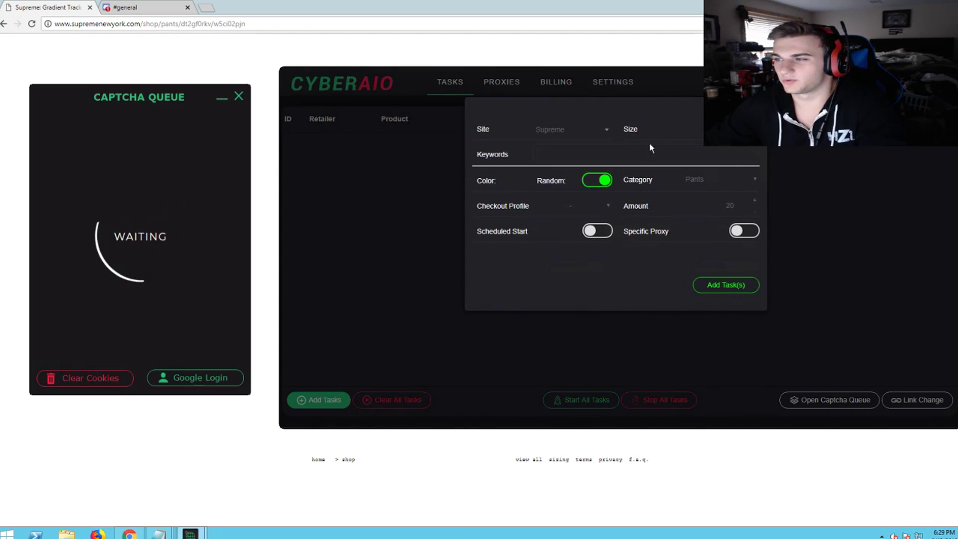
click(661, 153)
text(trask)
key(BackSpace)
key(BackSpace)
text(ck)
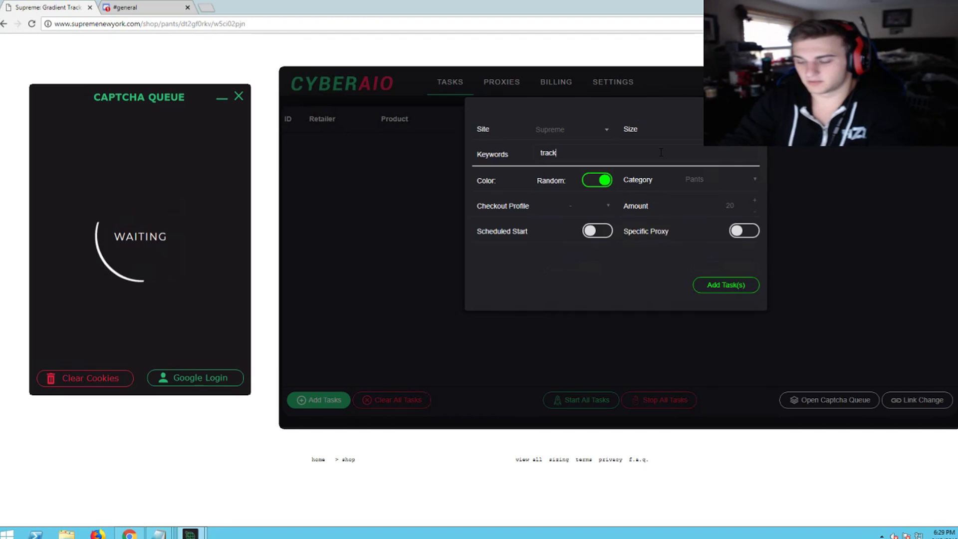
key(Return)
- Add 'gradient' and 'pant' as further keyword tags
click(233, 59)
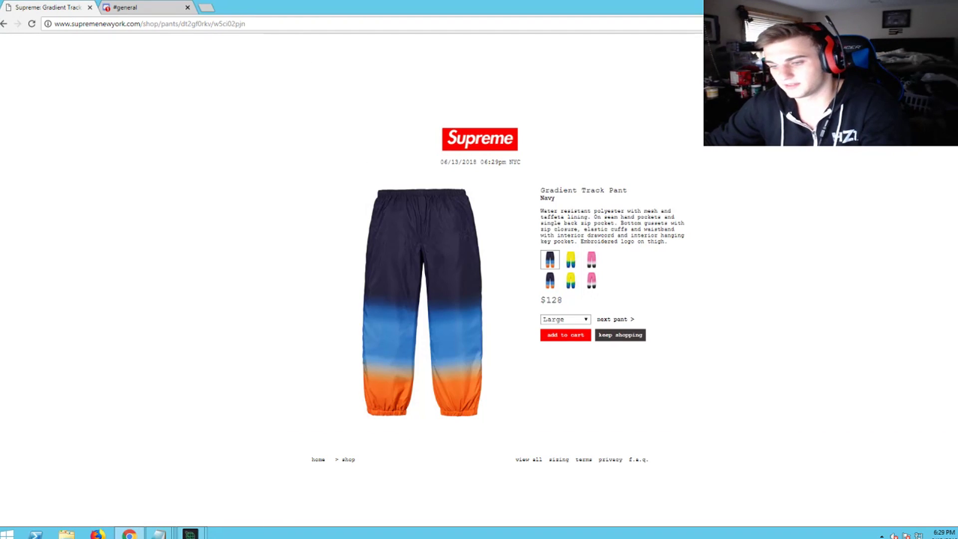
mouse_move(190, 533)
click(139, 482)
click(586, 155)
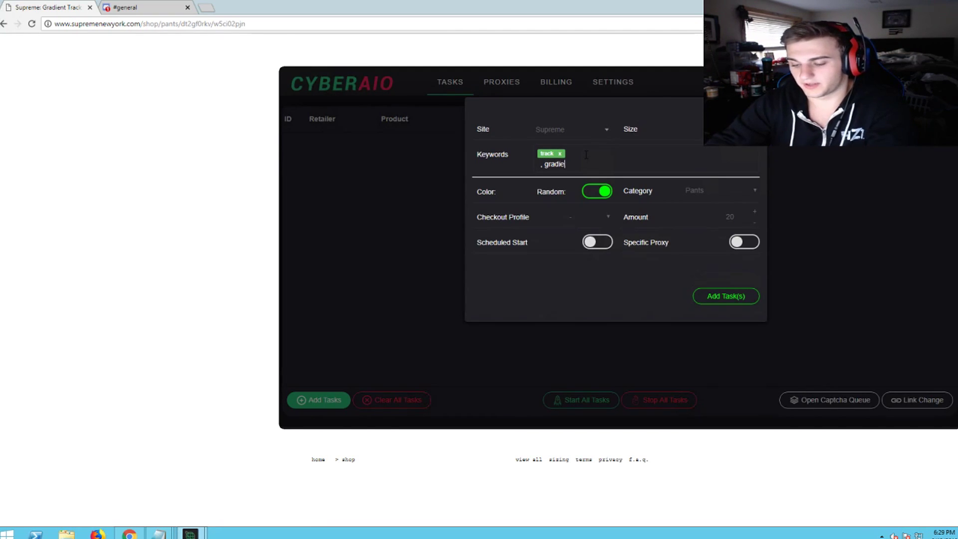
text(, gradient)
key(Return)
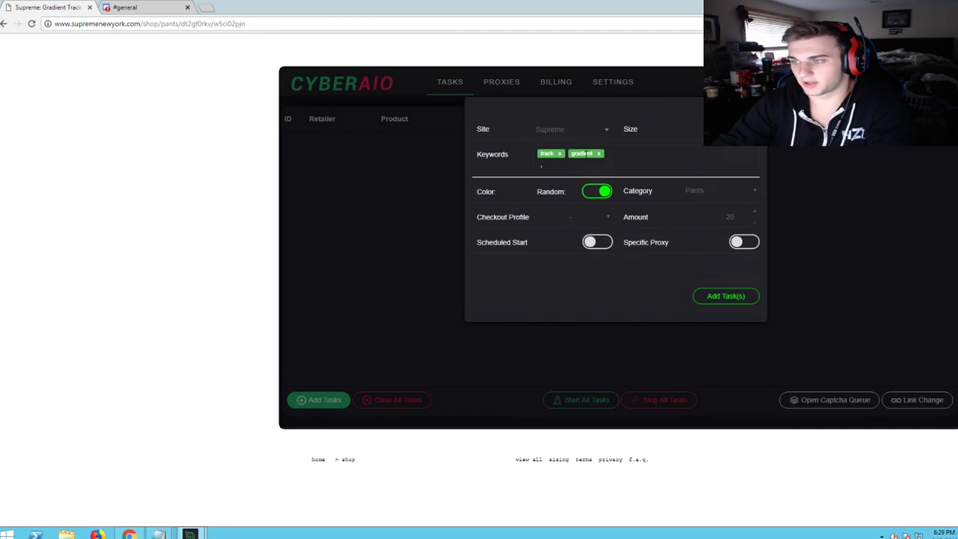
text(, pant)
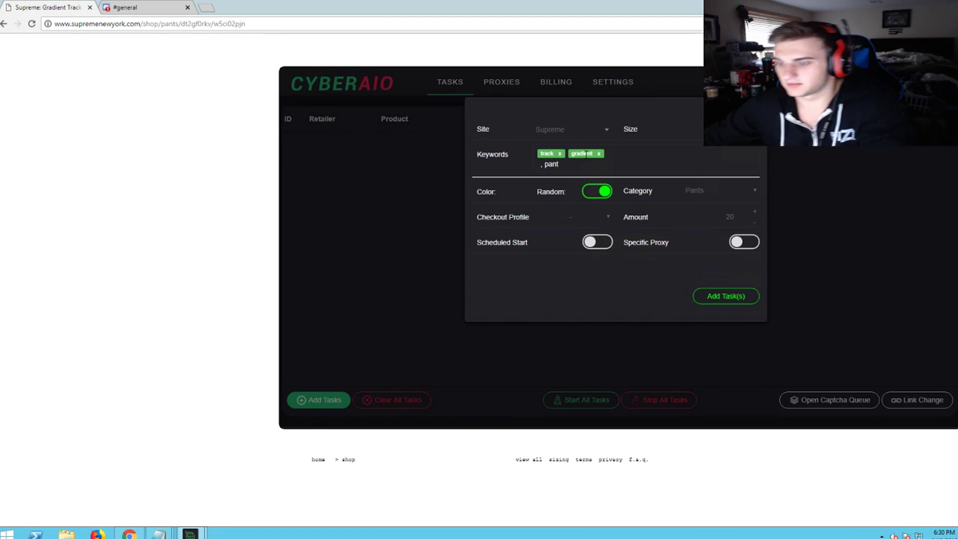
key(Return)
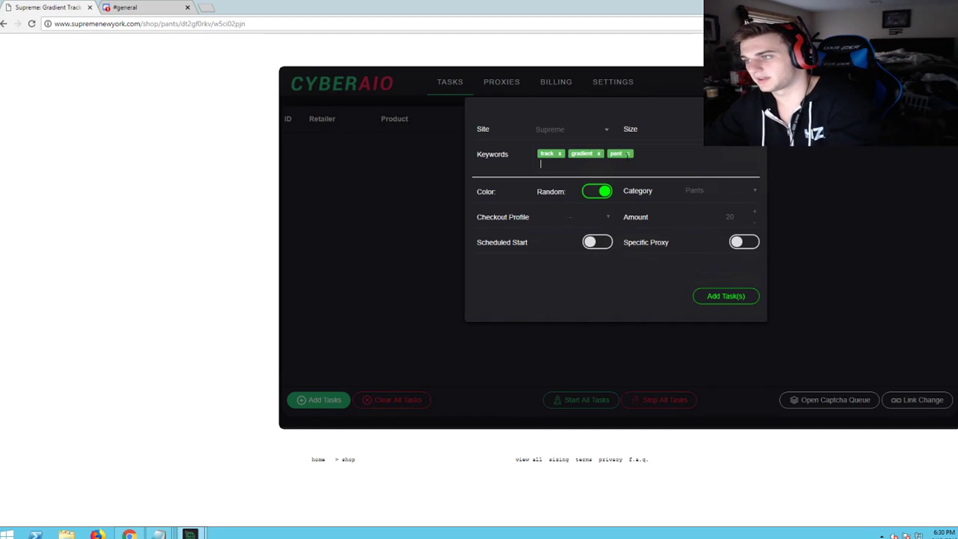
- Choose Test Profile 1, create the tasks, and open the Captcha Queue window
click(606, 225)
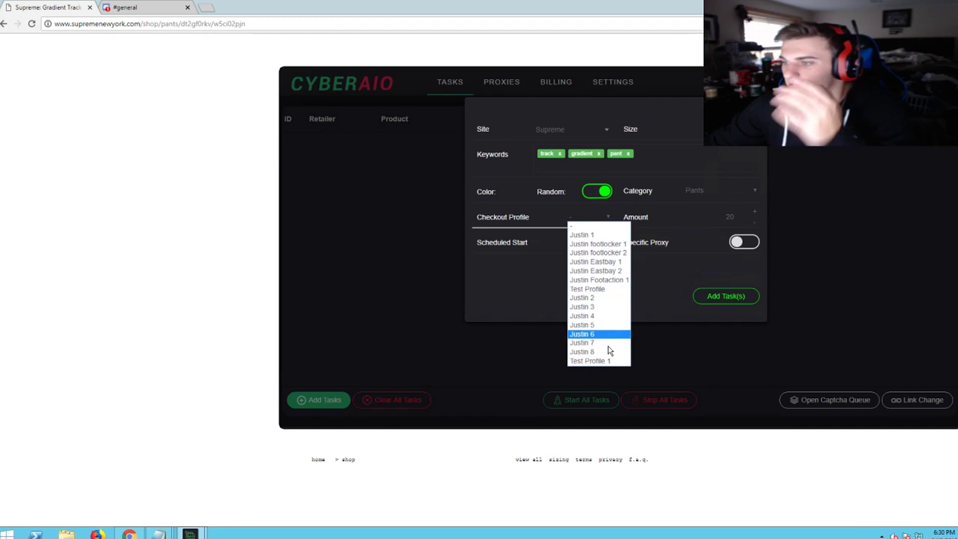
click(614, 361)
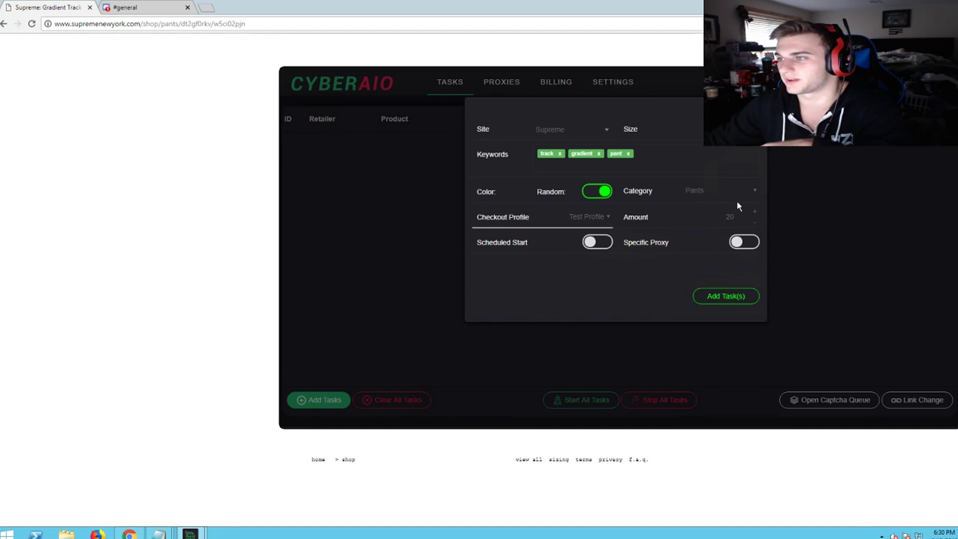
click(734, 299)
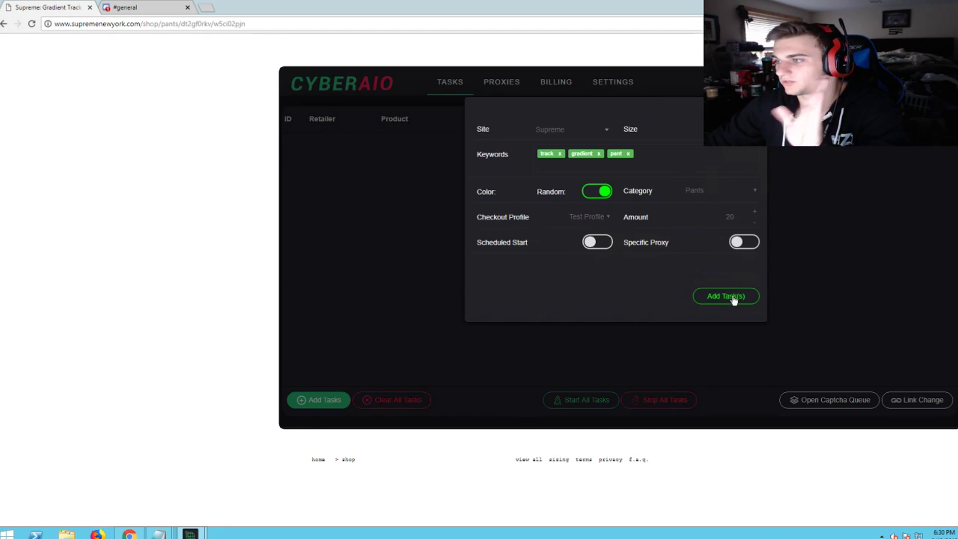
click(797, 261)
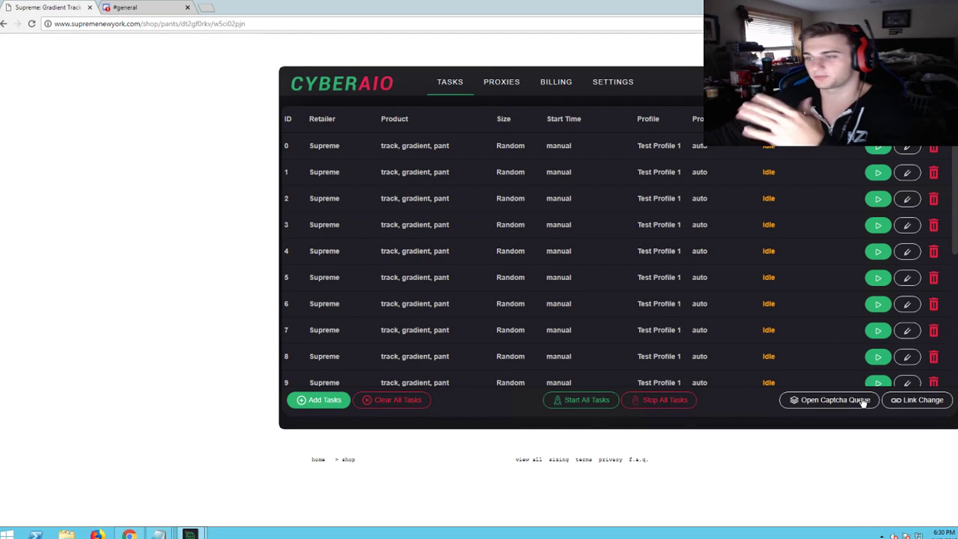
click(863, 402)
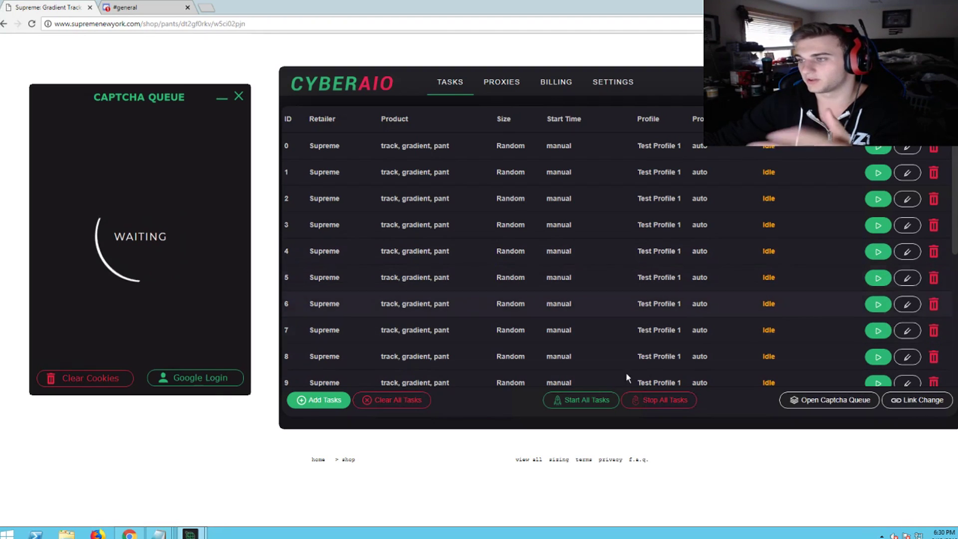
- Start all tasks and watch statuses turn to Card Declined or waiting for captcha
click(574, 404)
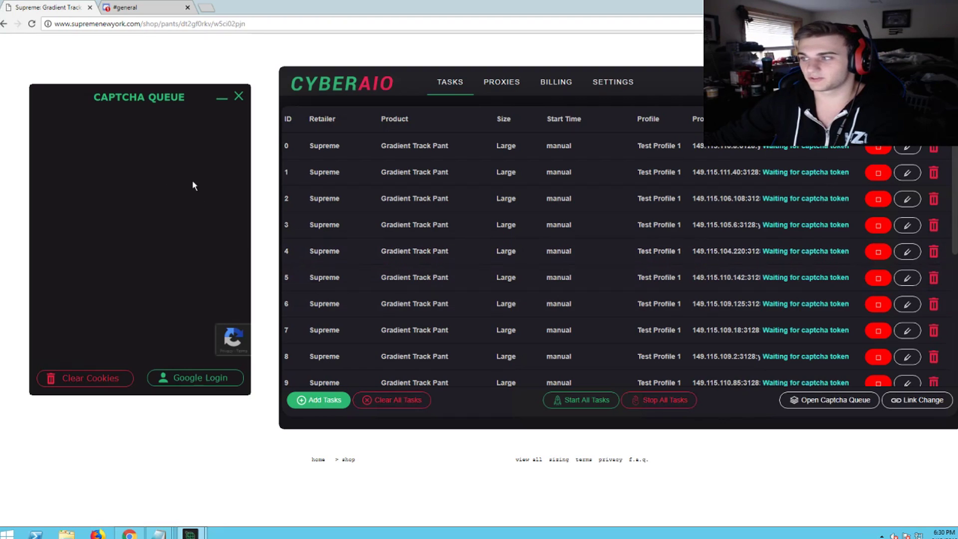
scroll(562, 220, down, 5)
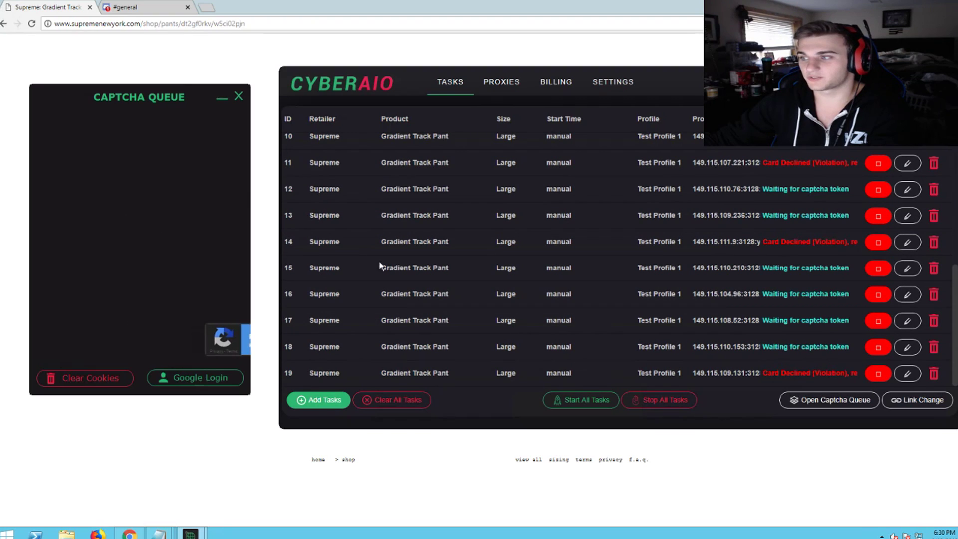
scroll(772, 279, up, 5)
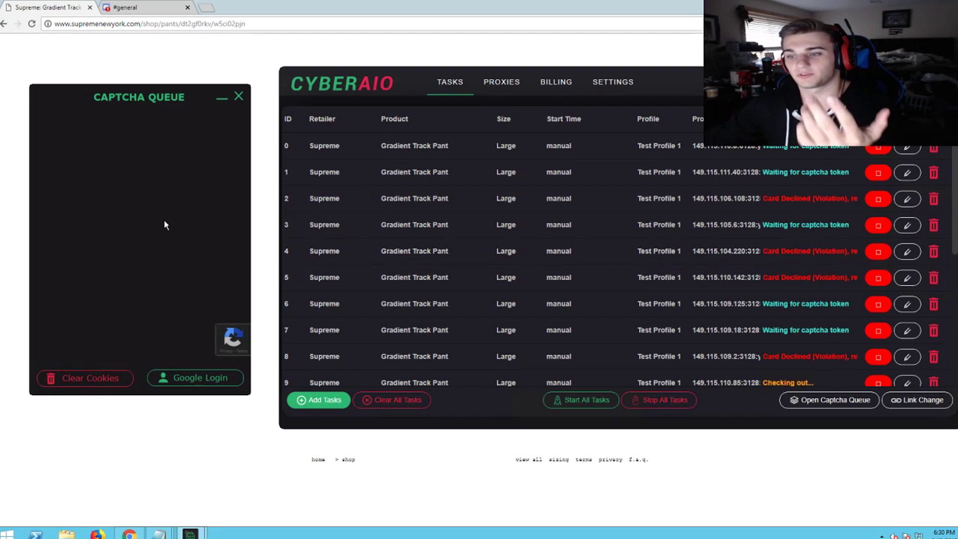
mouse_move(190, 535)
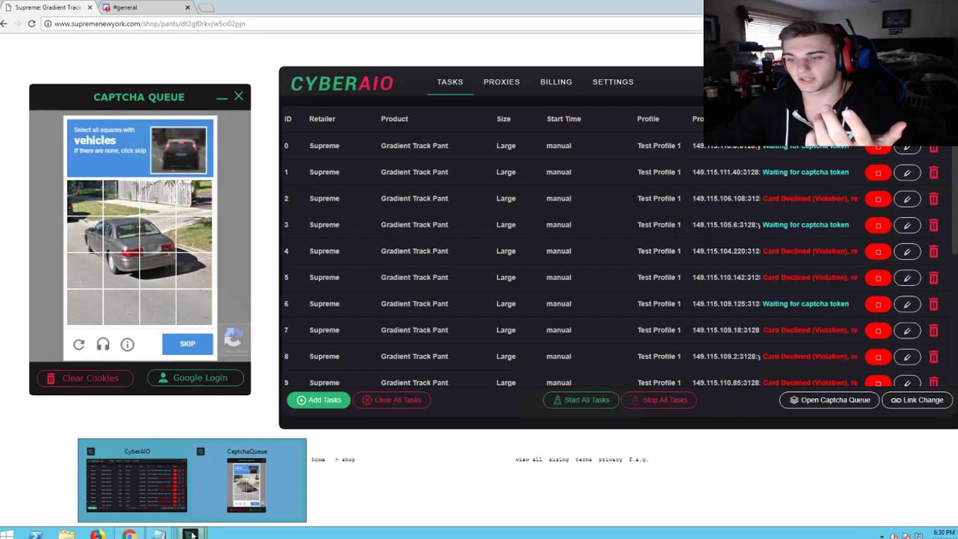
- Mark the seven vehicle tiles in the first captcha grid and move to the next image
click(158, 235)
click(122, 235)
click(85, 234)
click(84, 269)
click(122, 270)
click(194, 270)
click(157, 269)
click(188, 344)
- Mark the four vehicle tiles in the new grid and submit the captcha
click(85, 235)
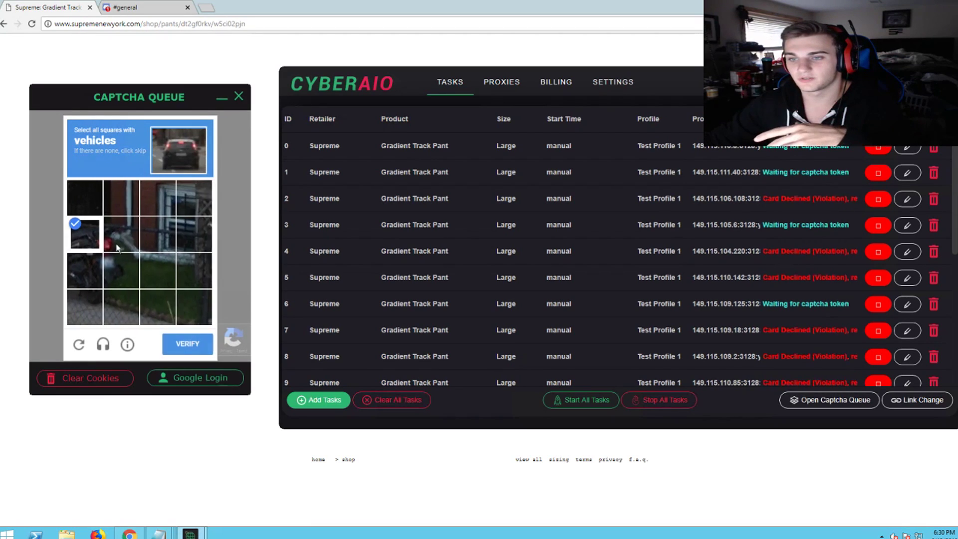
click(121, 235)
click(84, 269)
click(122, 269)
click(181, 344)
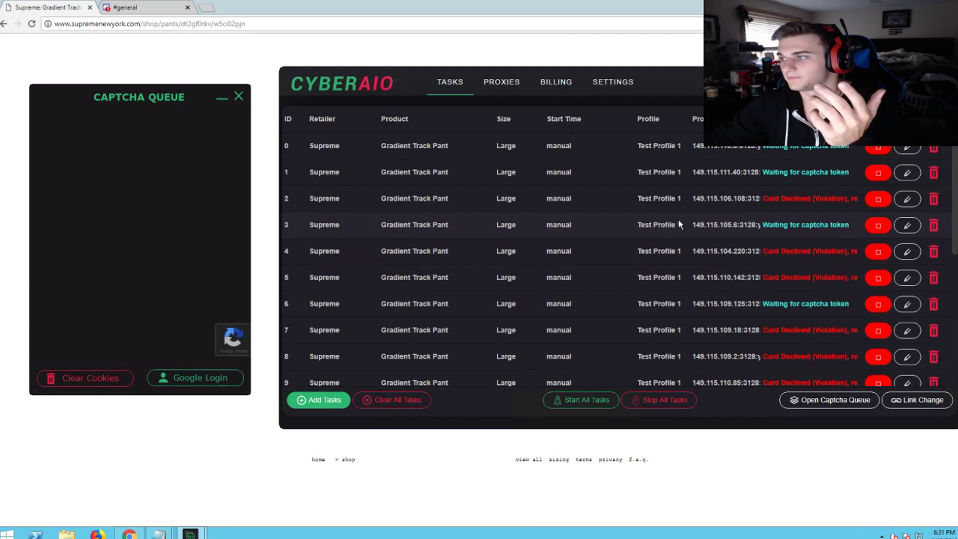
scroll(724, 244, down, 5)
scroll(763, 241, up, 5)
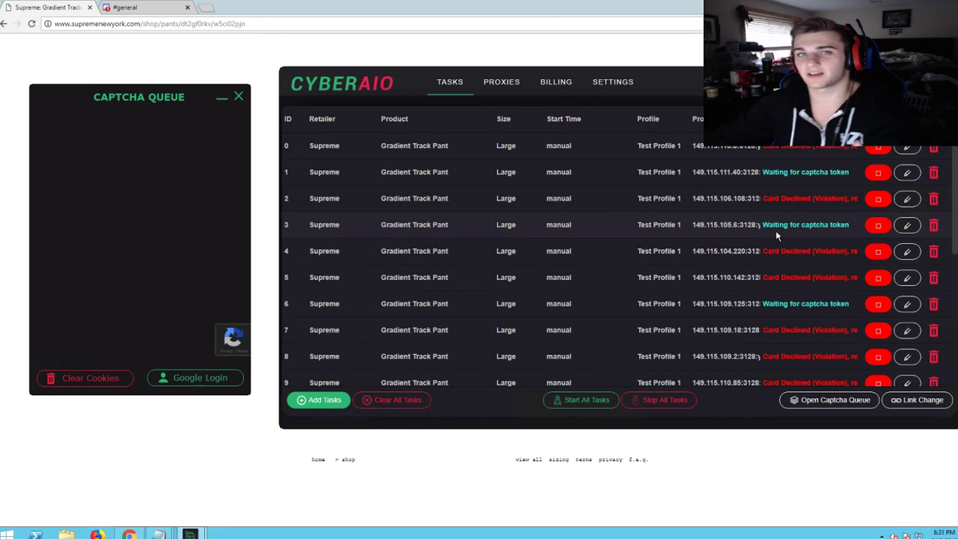
- Close the Captcha Queue and stop all Gradient Track Pant tasks
click(239, 96)
click(668, 401)
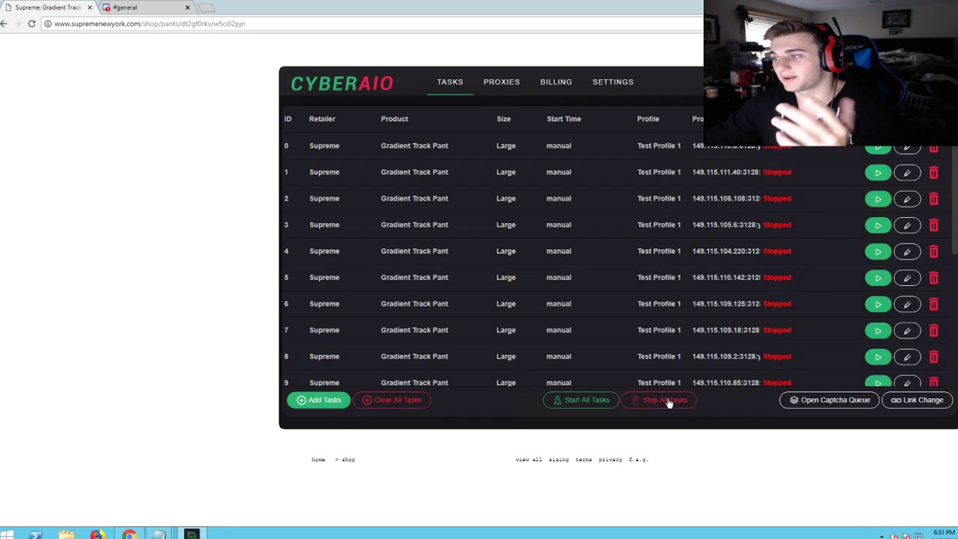
scroll(685, 350, down, 5)
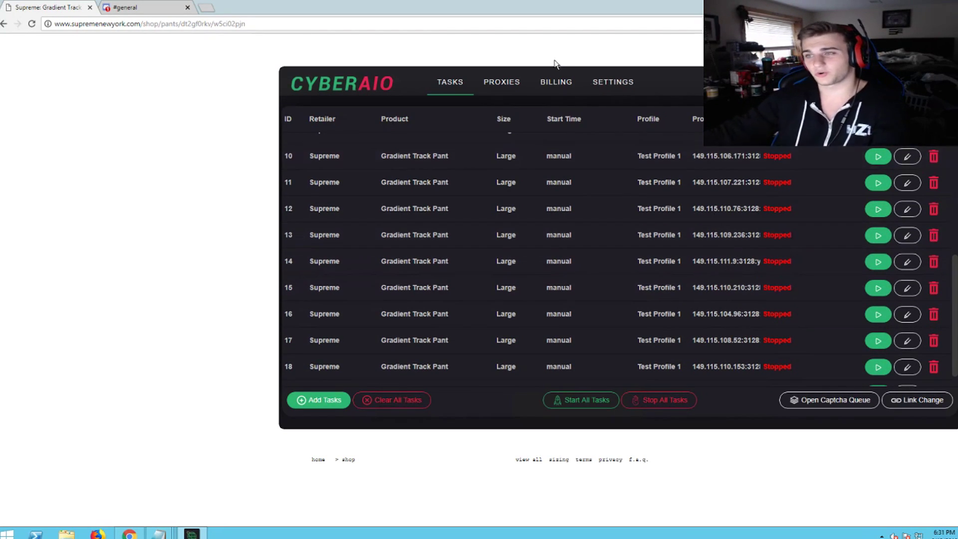
- Move and enlarge the CyberAIO task window, then bring up Discord #general in Chrome
drag(658, 73, 444, 15)
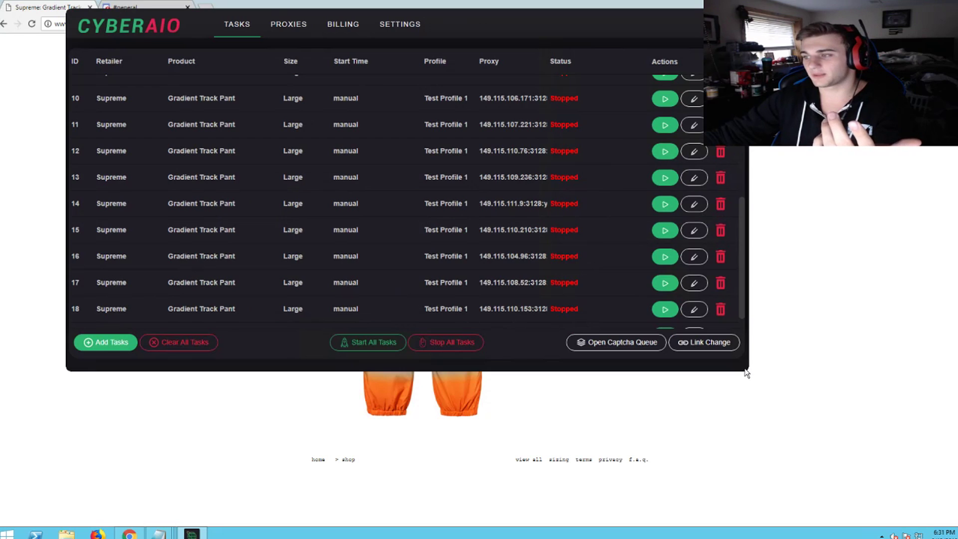
drag(746, 369, 843, 500)
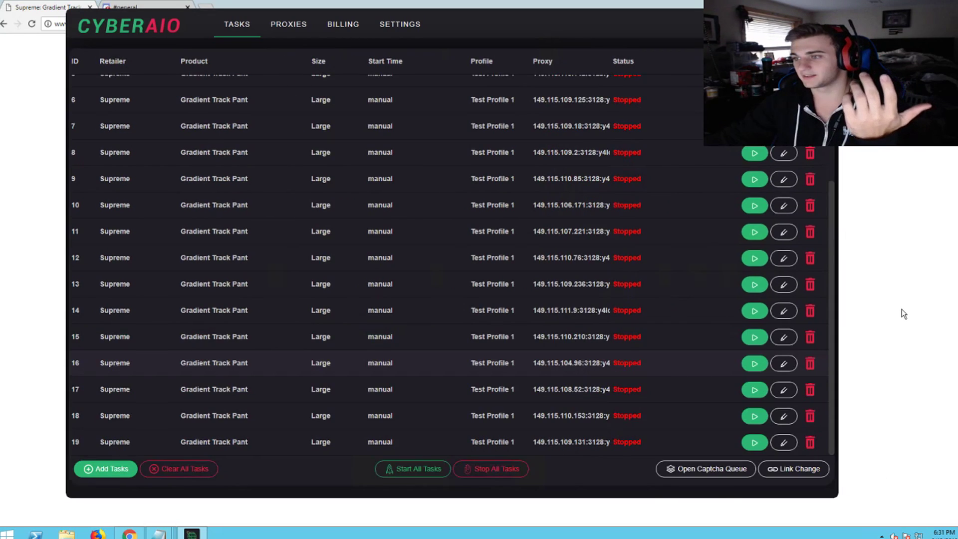
click(222, 10)
click(150, 8)
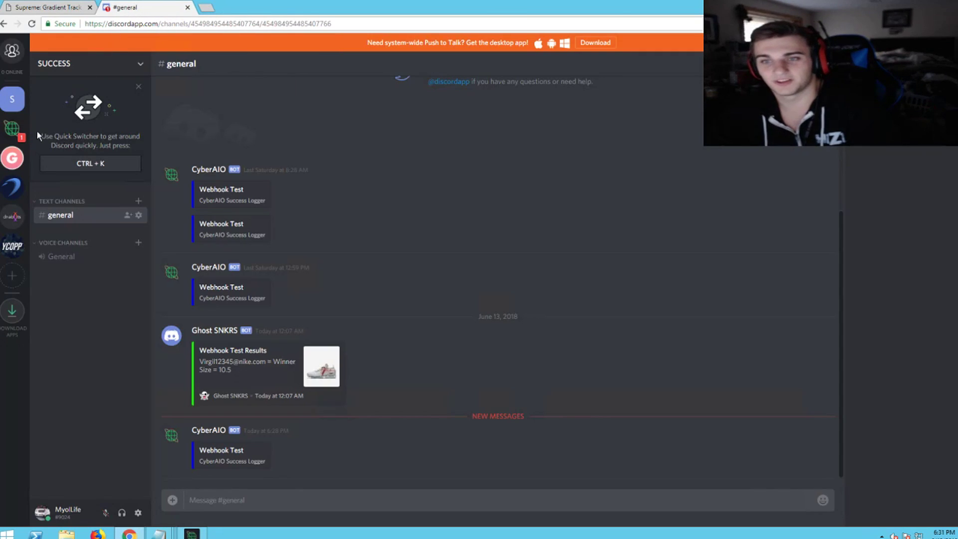
- Open CYBERAIO's #release-guides and highlight the Footpatrol SKUs, White hoodie code and release time
click(16, 134)
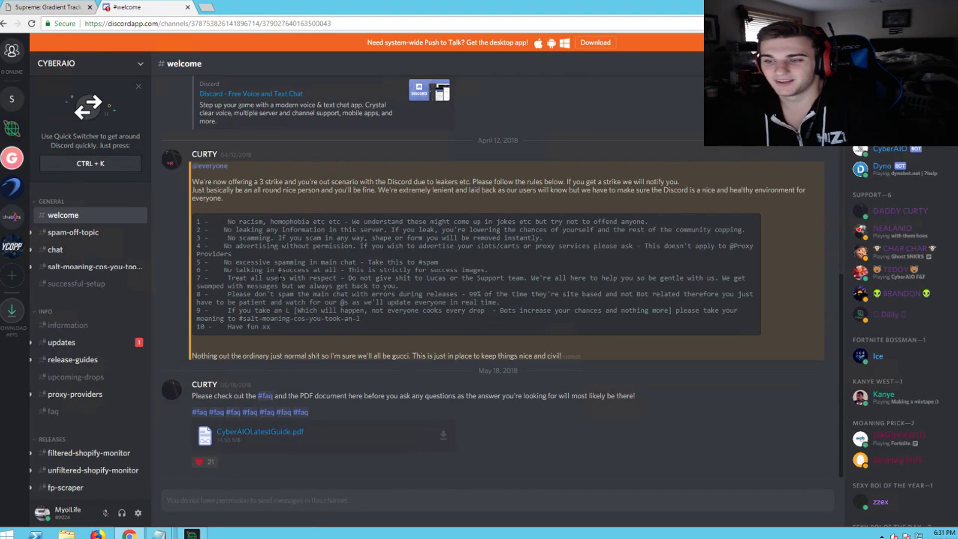
click(95, 359)
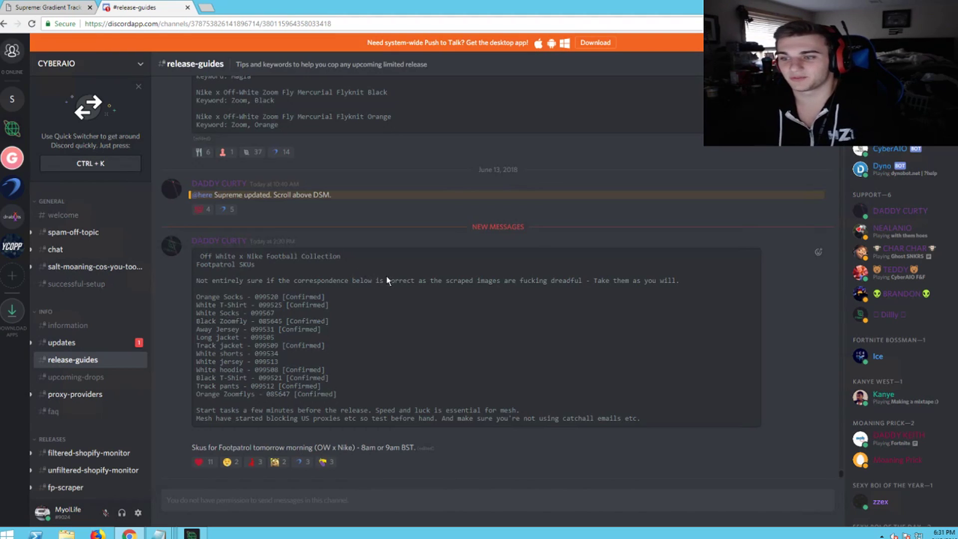
drag(193, 249, 363, 395)
click(372, 396)
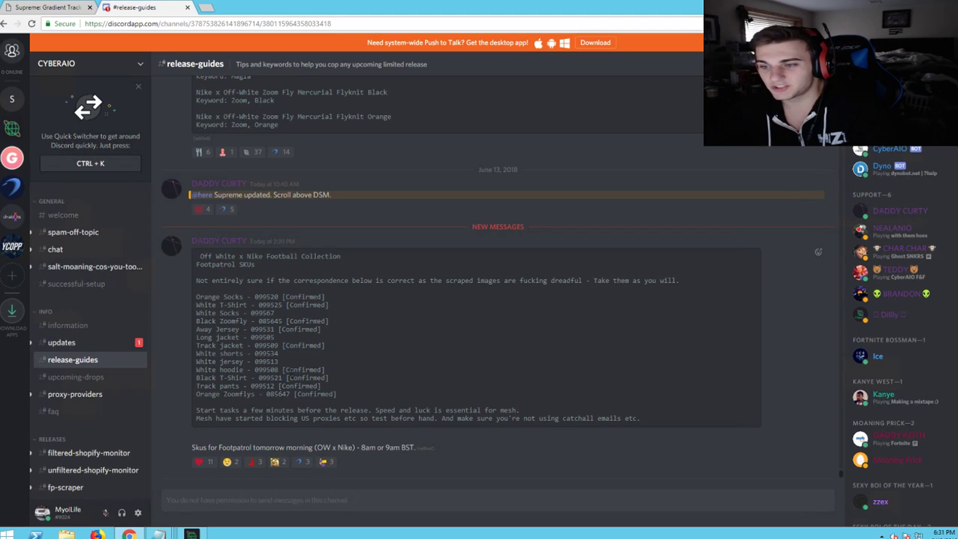
drag(280, 370, 264, 370)
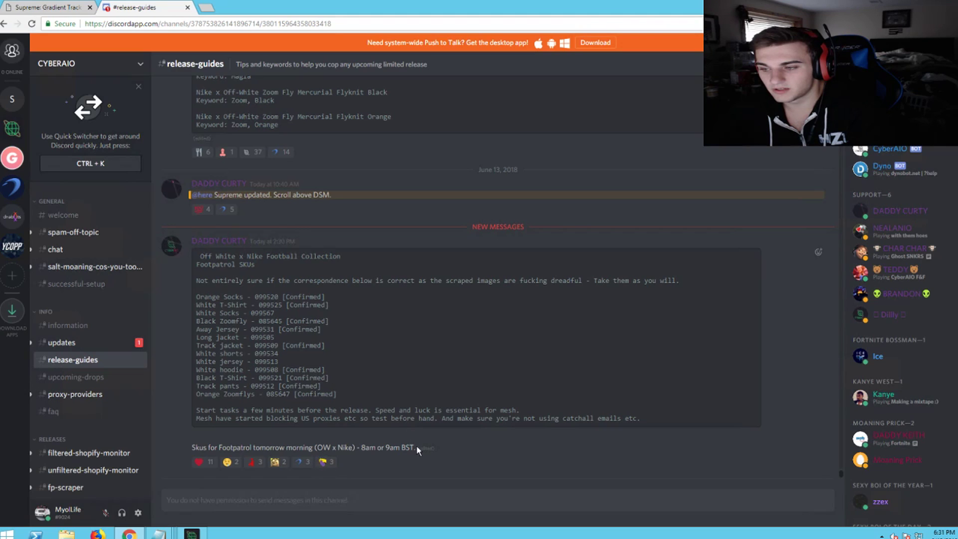
drag(416, 448, 291, 446)
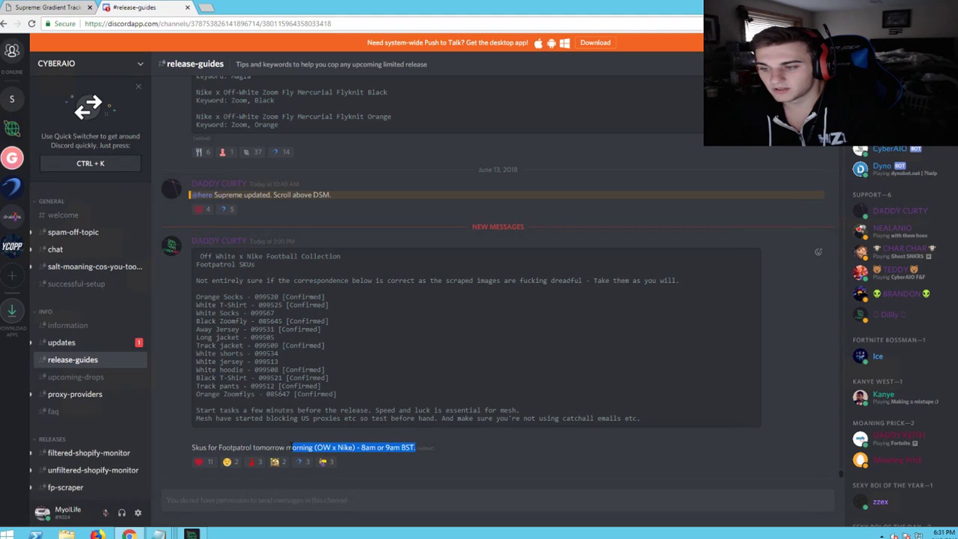
click(292, 446)
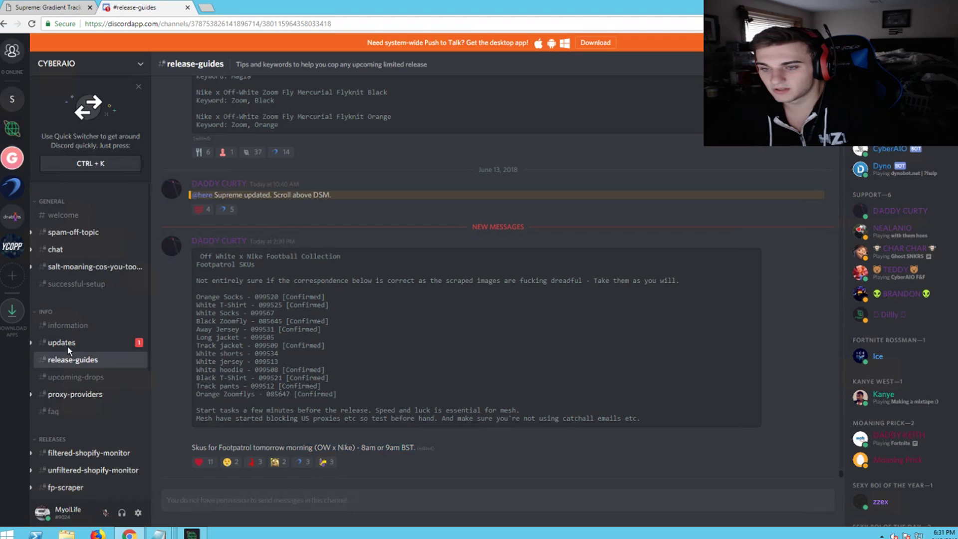
- Scroll through the release guide messages, then Alt+Tab back to CyberAIO's task list
scroll(301, 279, up, 3)
scroll(305, 272, up, 15)
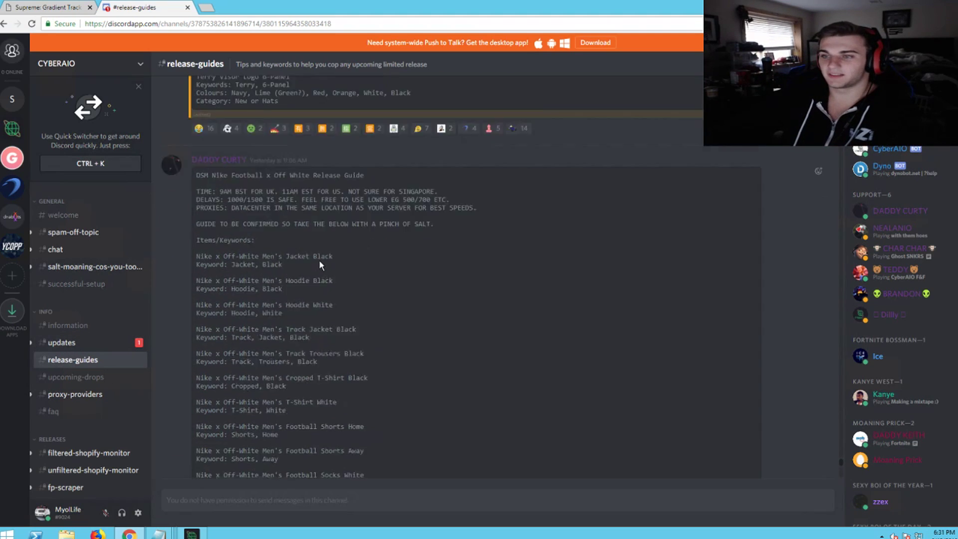
scroll(318, 259, up, 15)
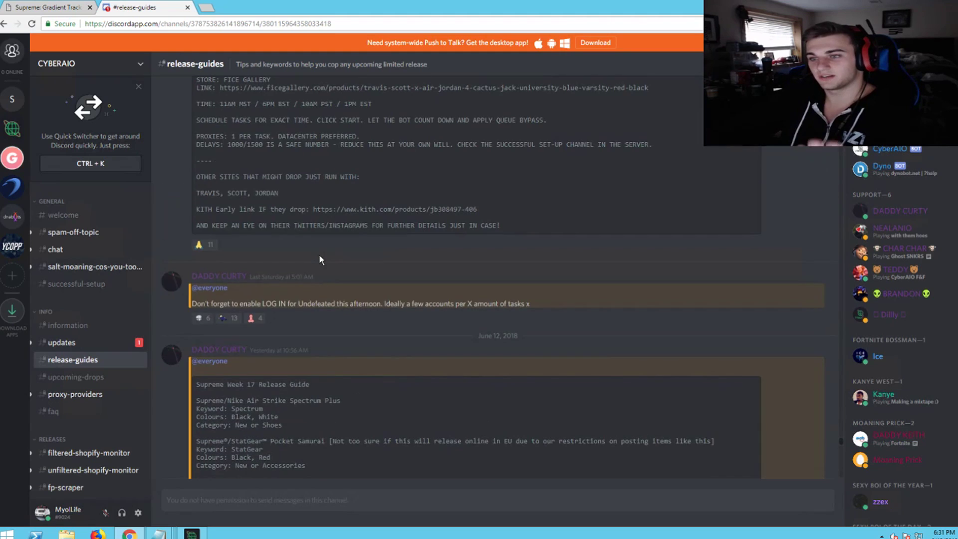
scroll(325, 259, down, 8)
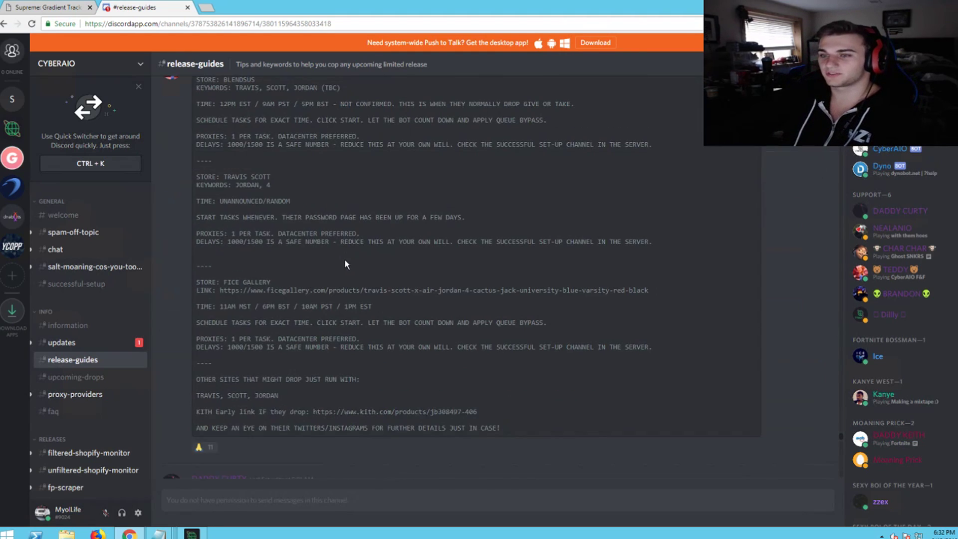
scroll(470, 299, down, 15)
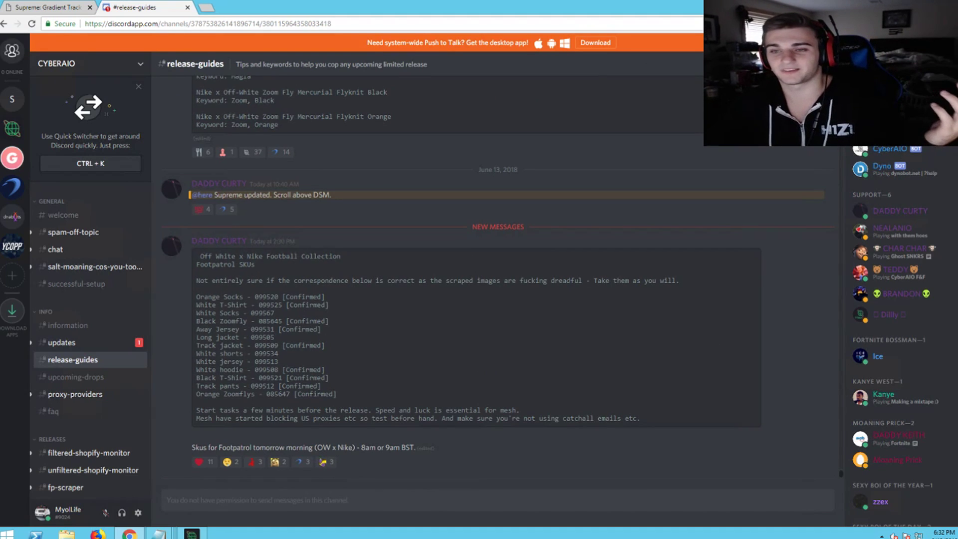
key(alt+Tab)
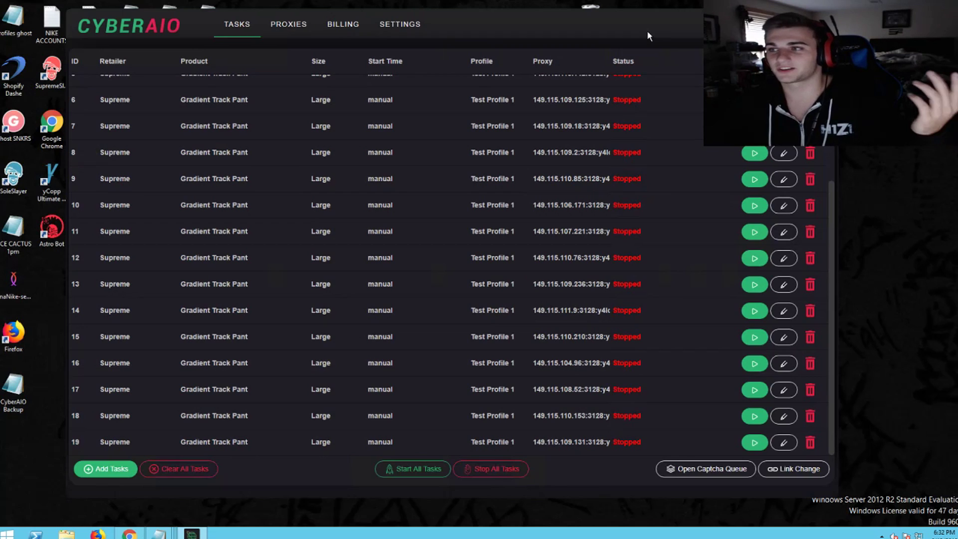
- Shift the CyberAIO task window slightly to the left
drag(613, 19, 609, 19)
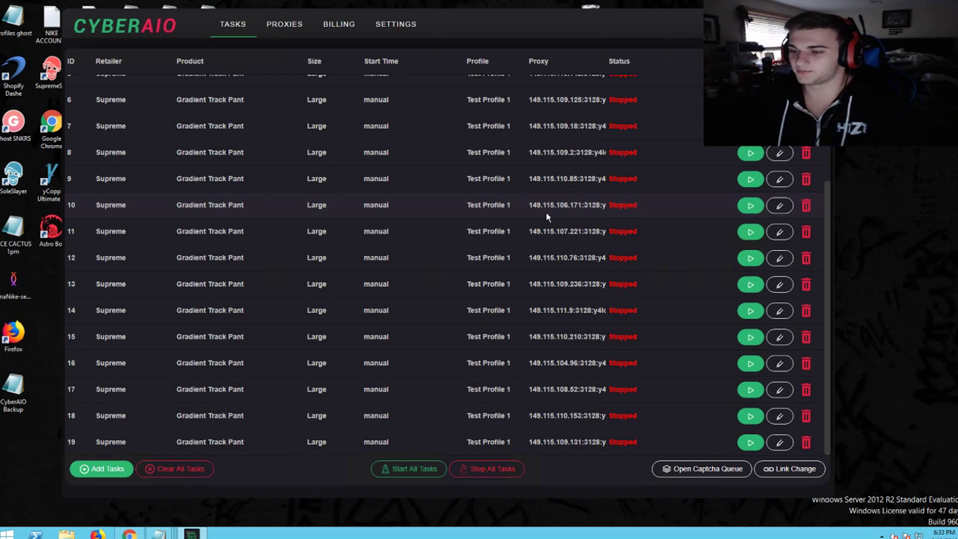
- From the settings page, check for a newer CyberAIO version and accept the available update
click(396, 24)
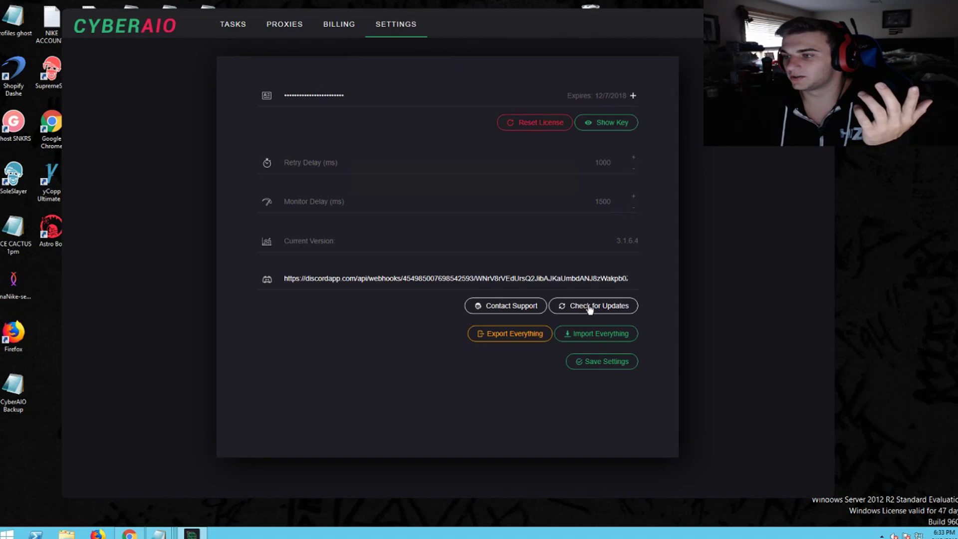
click(591, 307)
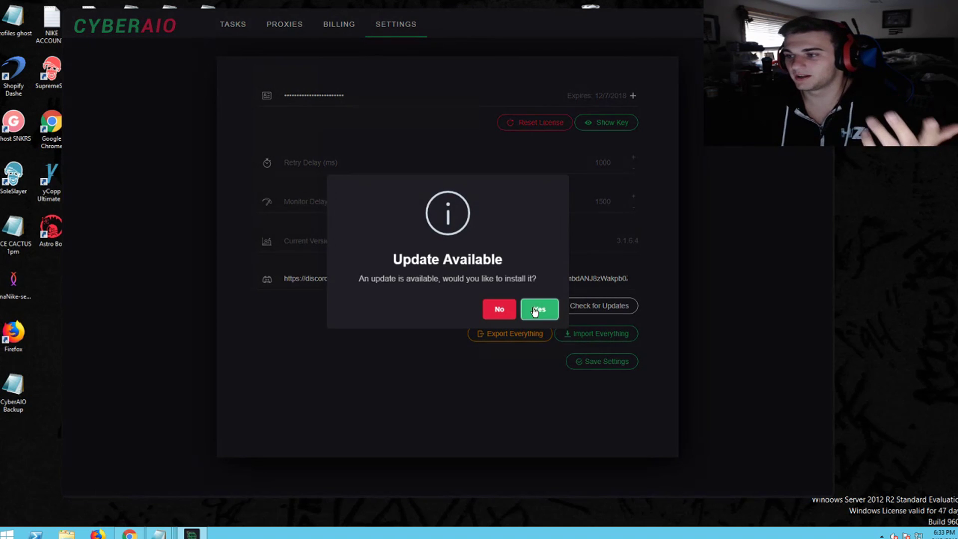
click(535, 308)
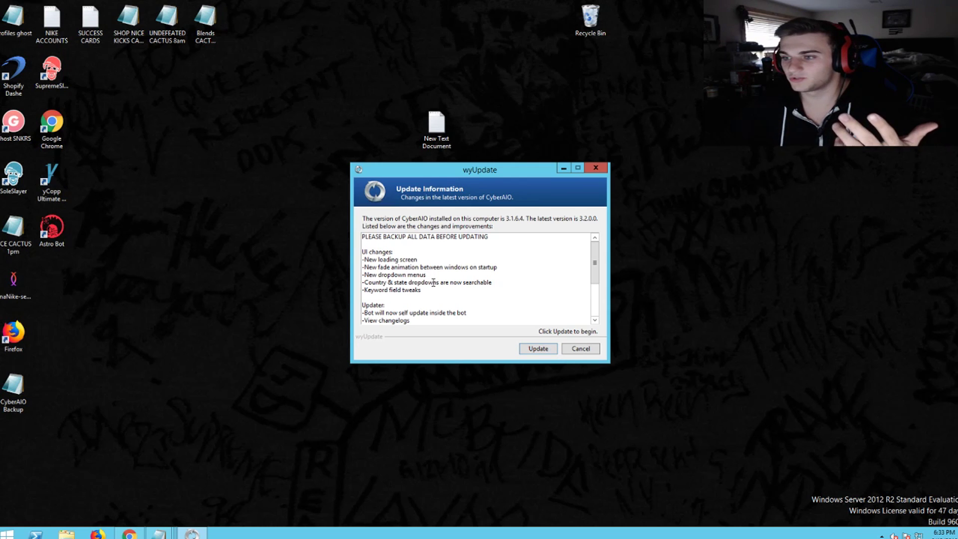
- Install the 3.2.0.0 update in wyUpdate and close it once it reports success
click(538, 349)
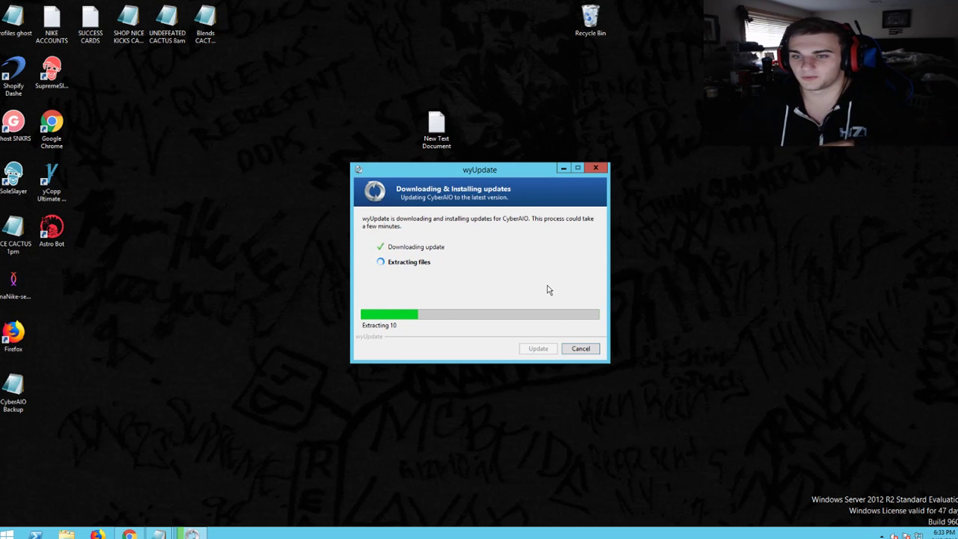
drag(527, 173, 513, 132)
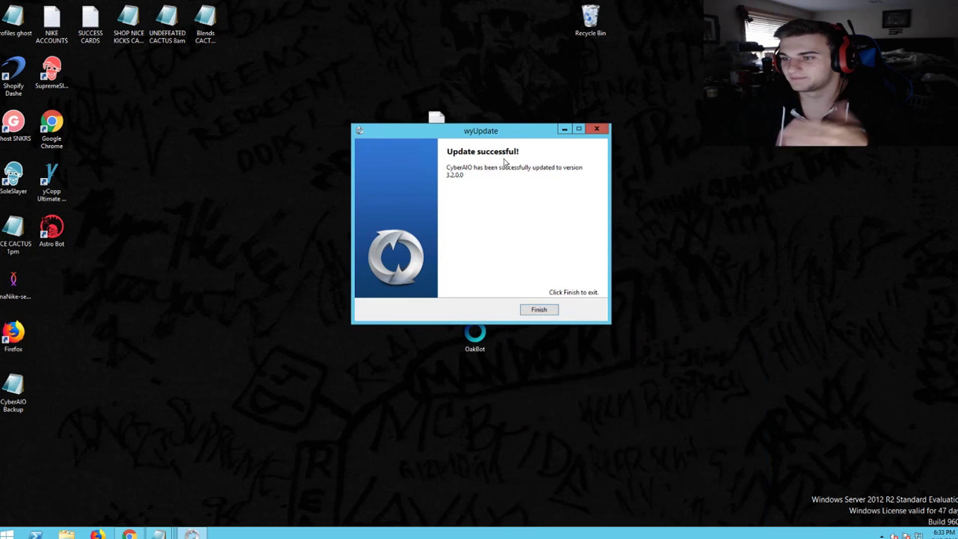
click(539, 309)
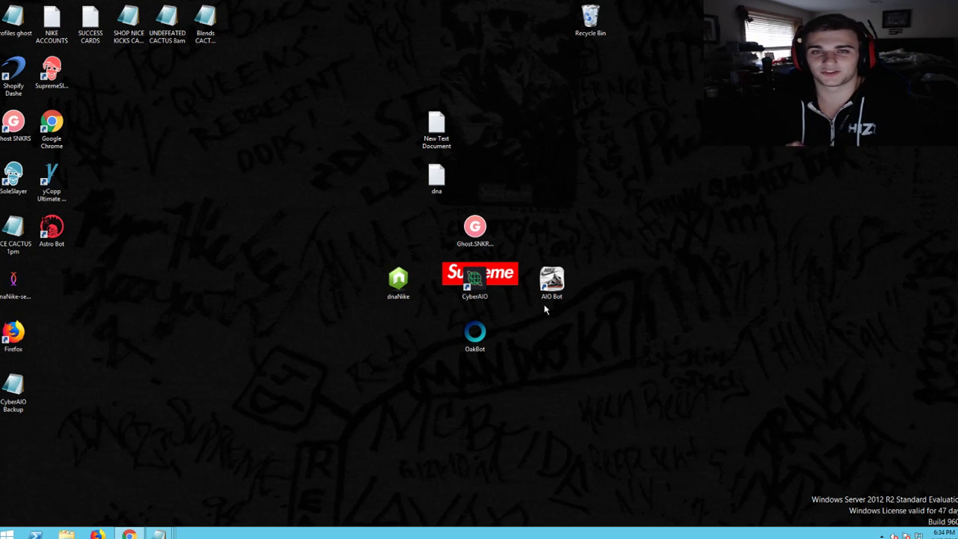
- Relaunch the updated CyberAIO from its desktop shortcut
click(477, 285)
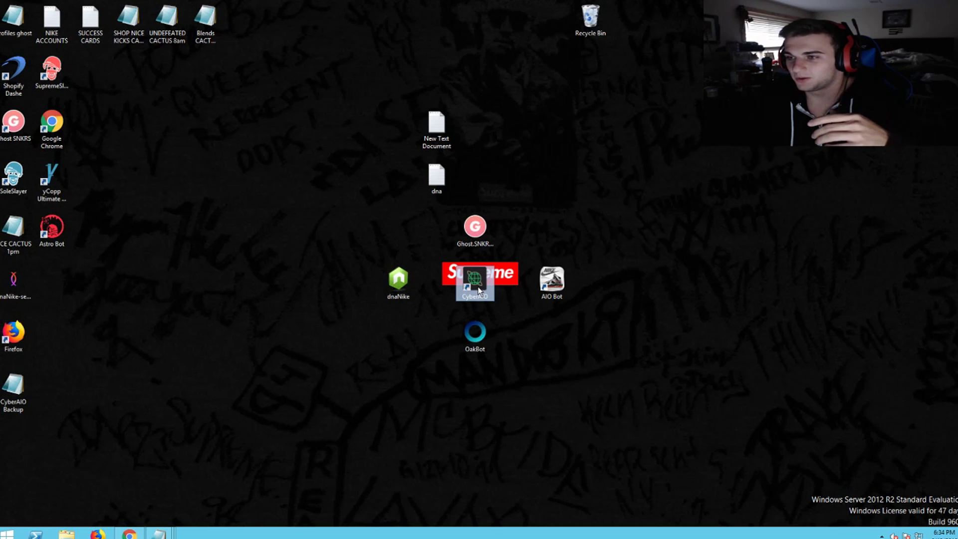
double_click(478, 288)
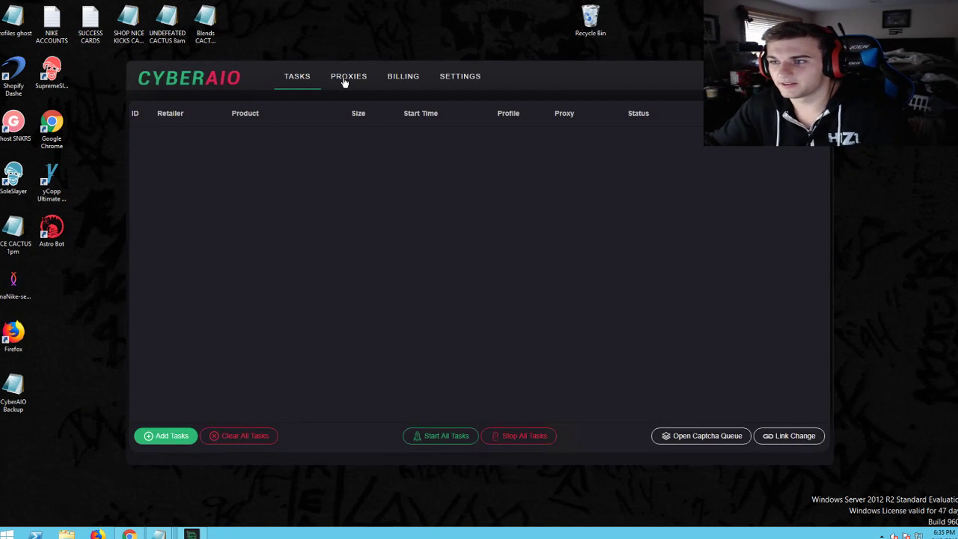
click(346, 81)
- Verify Settings shows Current Version 3.2.0.0, then go back to the empty Tasks list
click(402, 78)
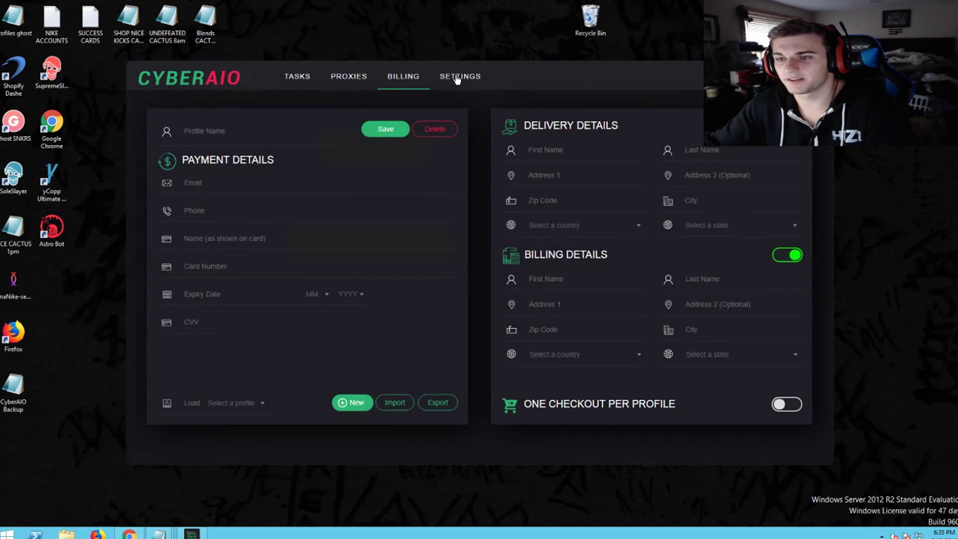
click(458, 77)
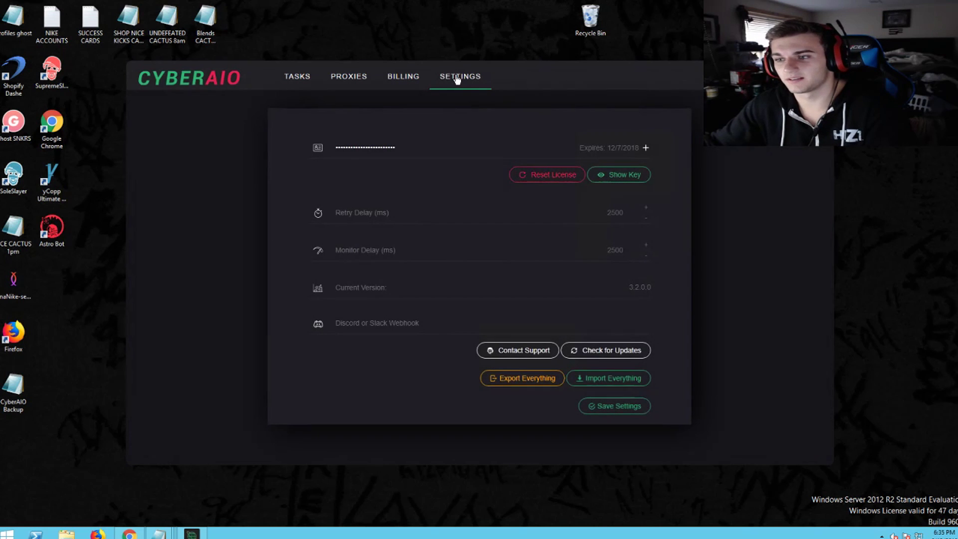
click(349, 77)
click(296, 77)
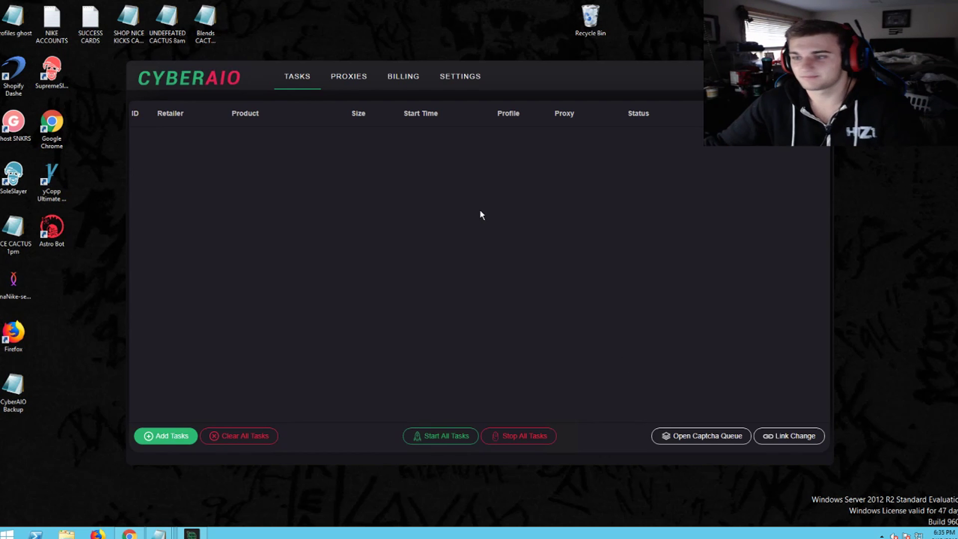
click(519, 64)
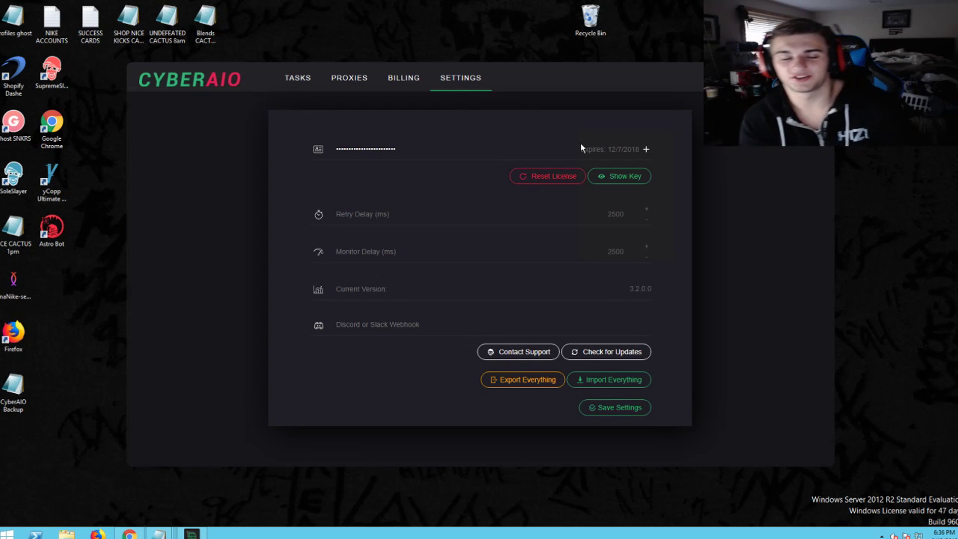
click(307, 85)
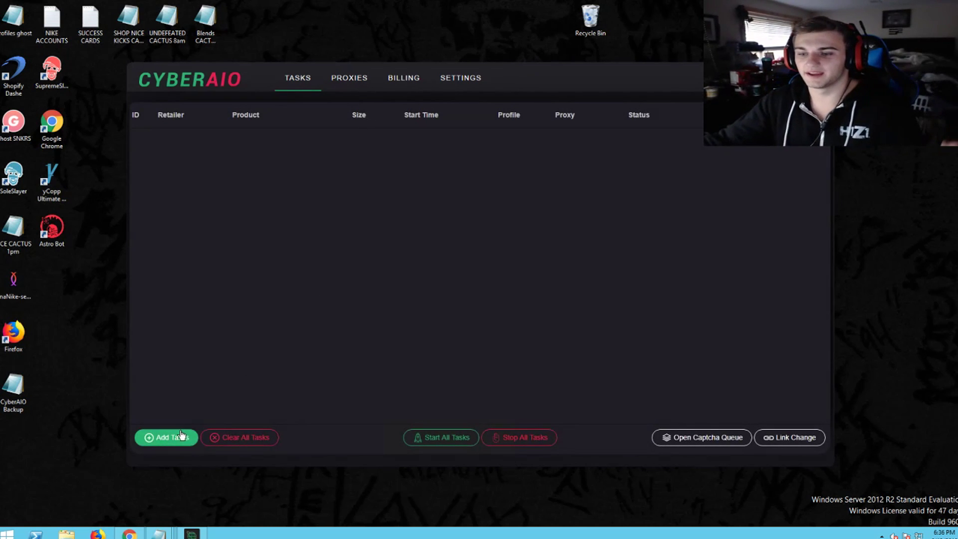
- Open the Add Tasks form and scroll through the Site dropdown's retailer list
click(182, 435)
click(442, 128)
scroll(441, 192, down, 10)
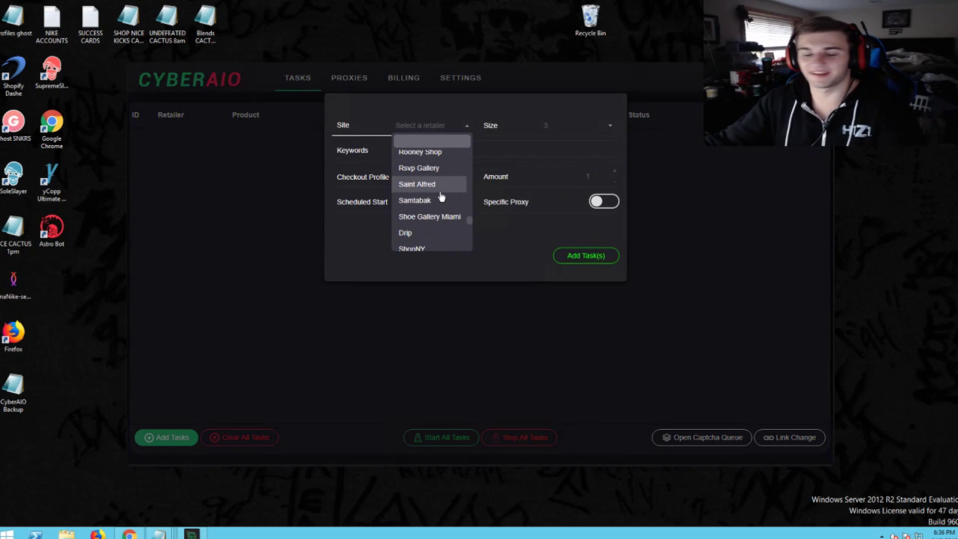